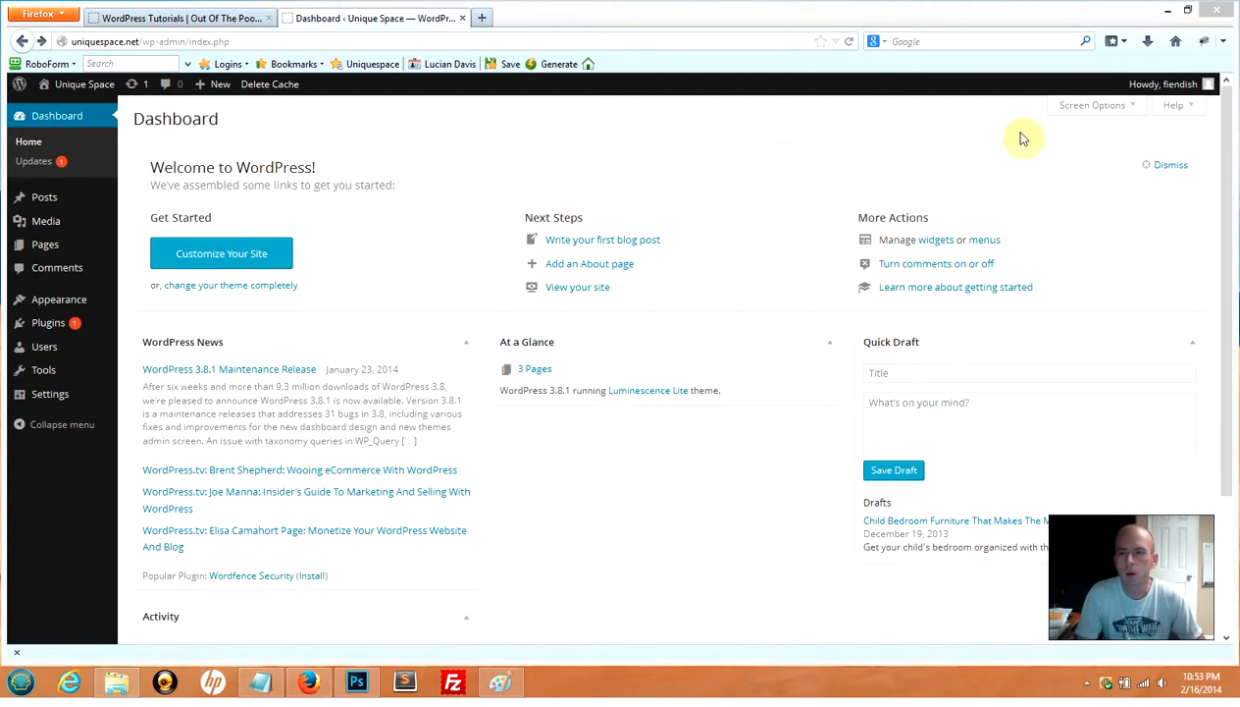
{"action": "mouse_move", "coordinate": [1177, 85]}
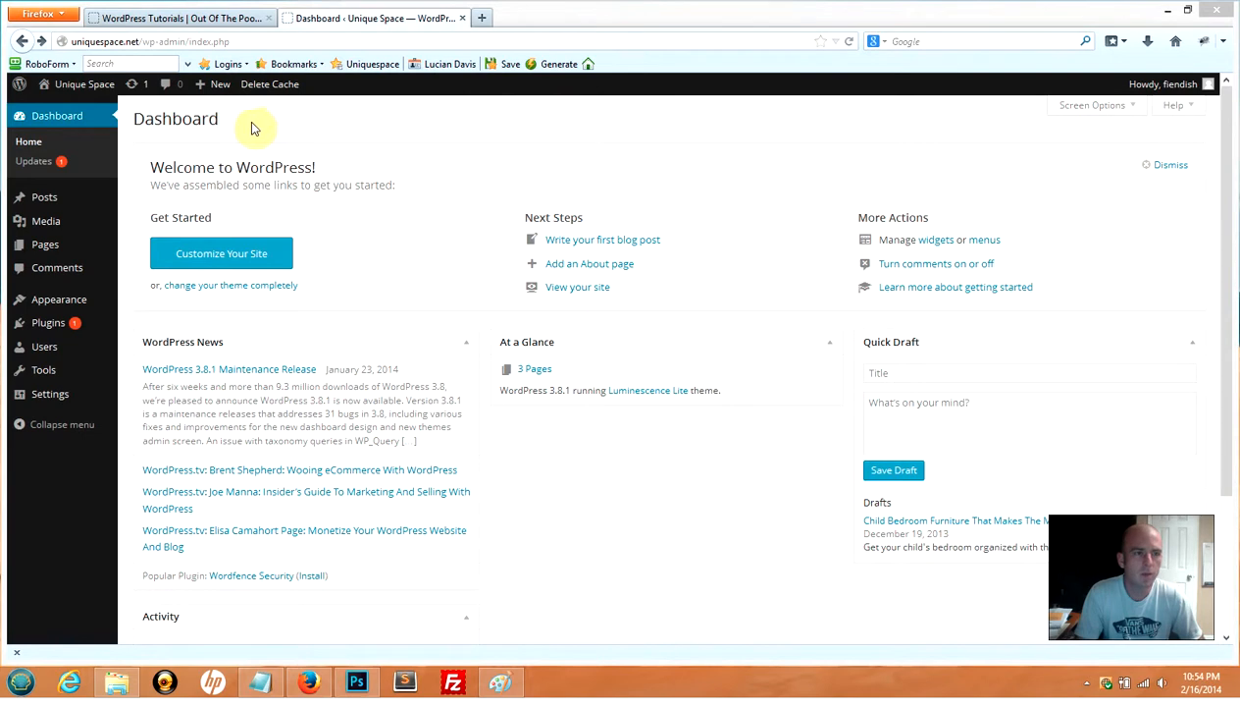
{"action": "mouse_move", "coordinate": [23, 88]}
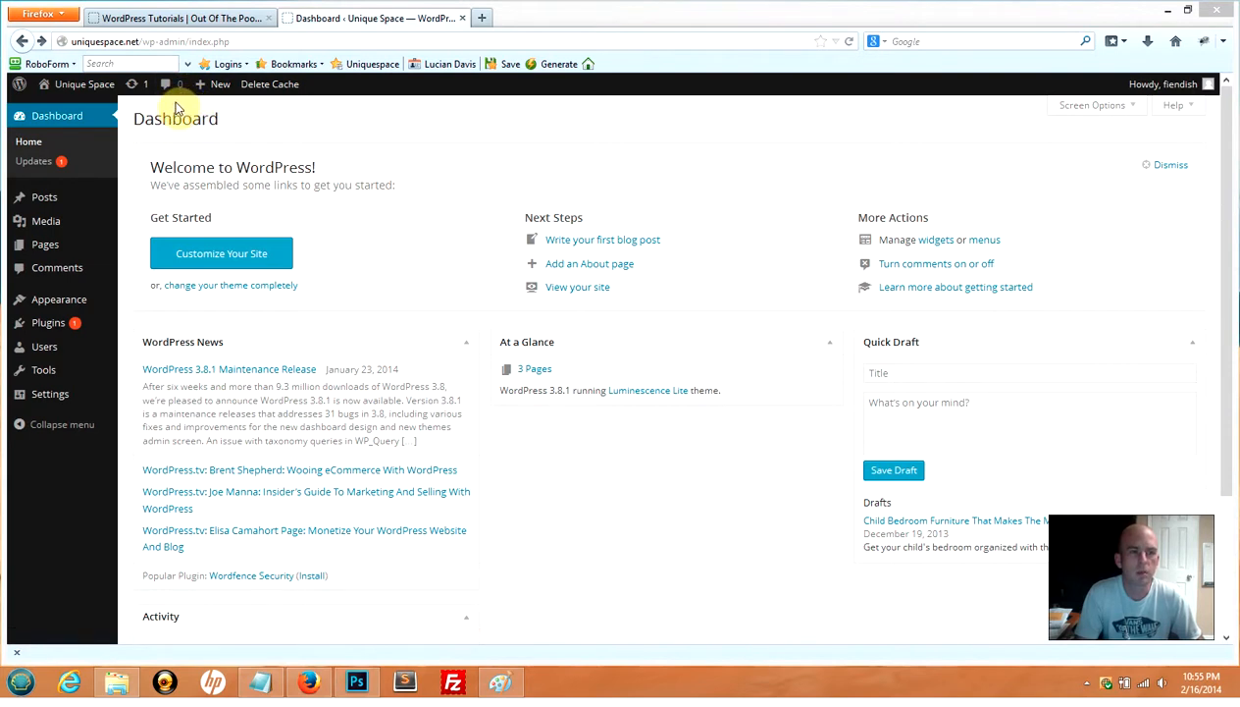
{"action": "mouse_move", "coordinate": [220, 94]}
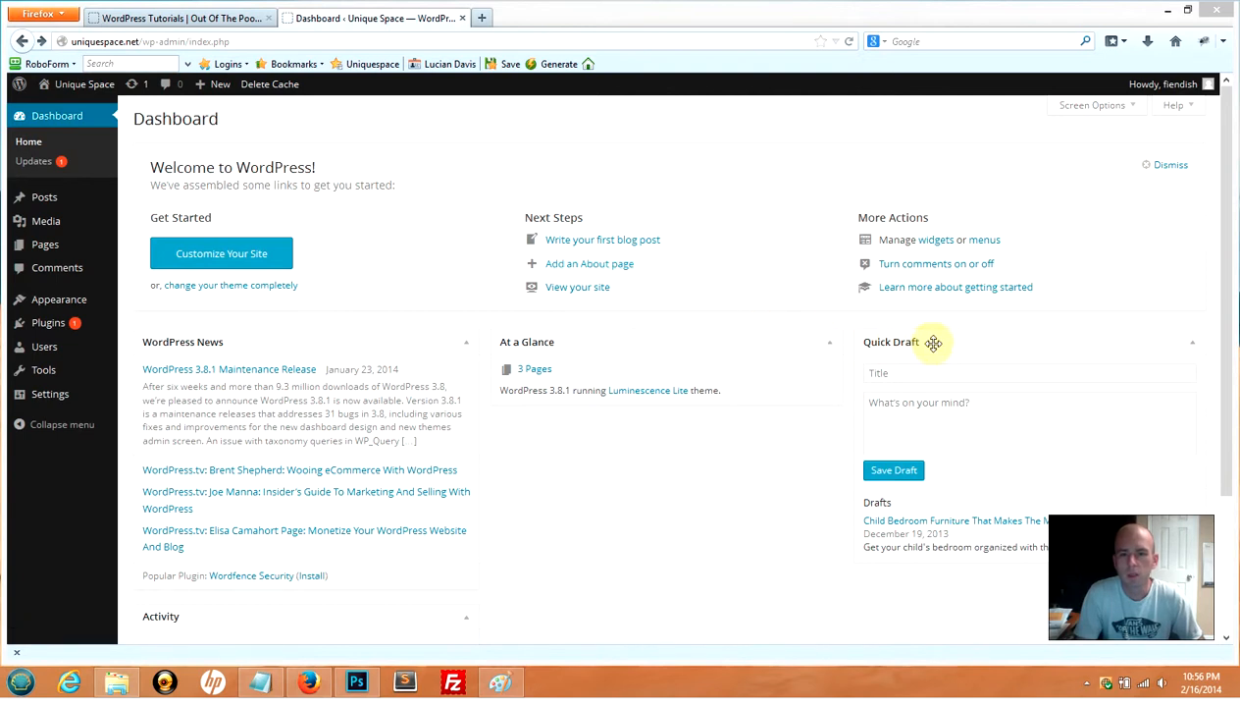
Step: Rearrange the Dashboard boxes so Quick Draft sits in the middle column and At a Glance in the third column
{"action": "left_click_drag", "start_coordinate": [991, 333], "coordinate": [637, 337]}
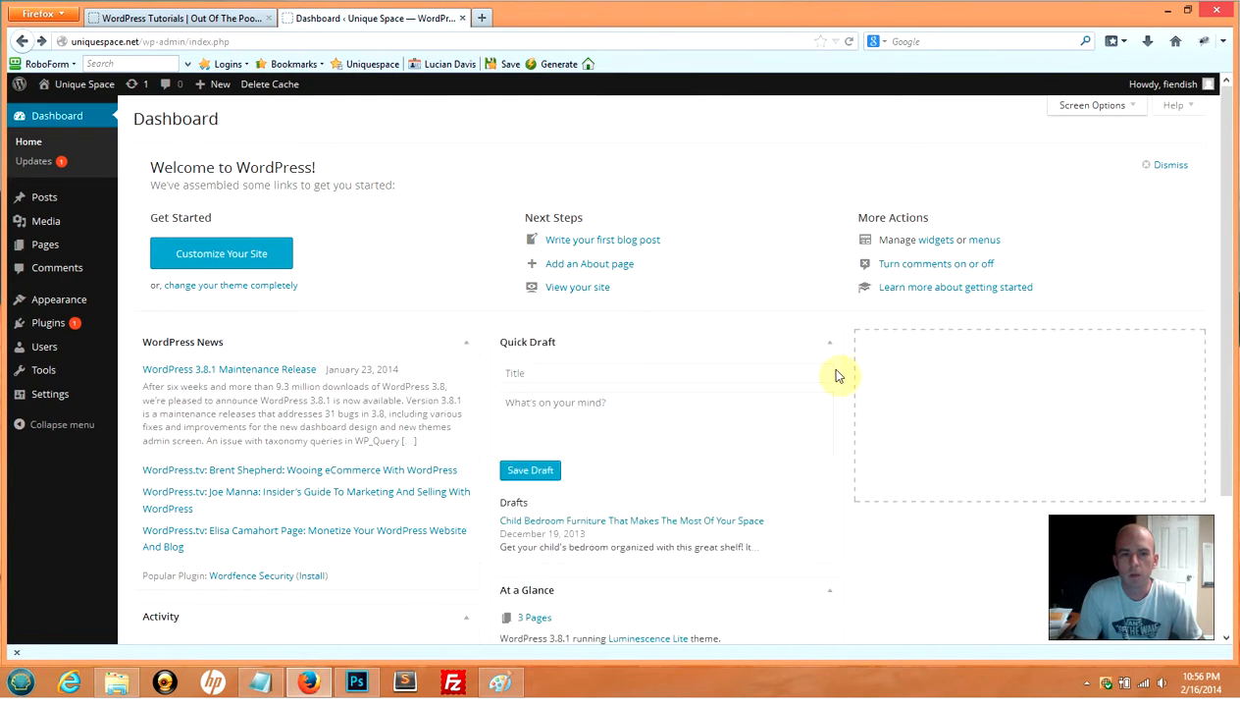
{"action": "left_click_drag", "start_coordinate": [600, 586], "coordinate": [982, 372]}
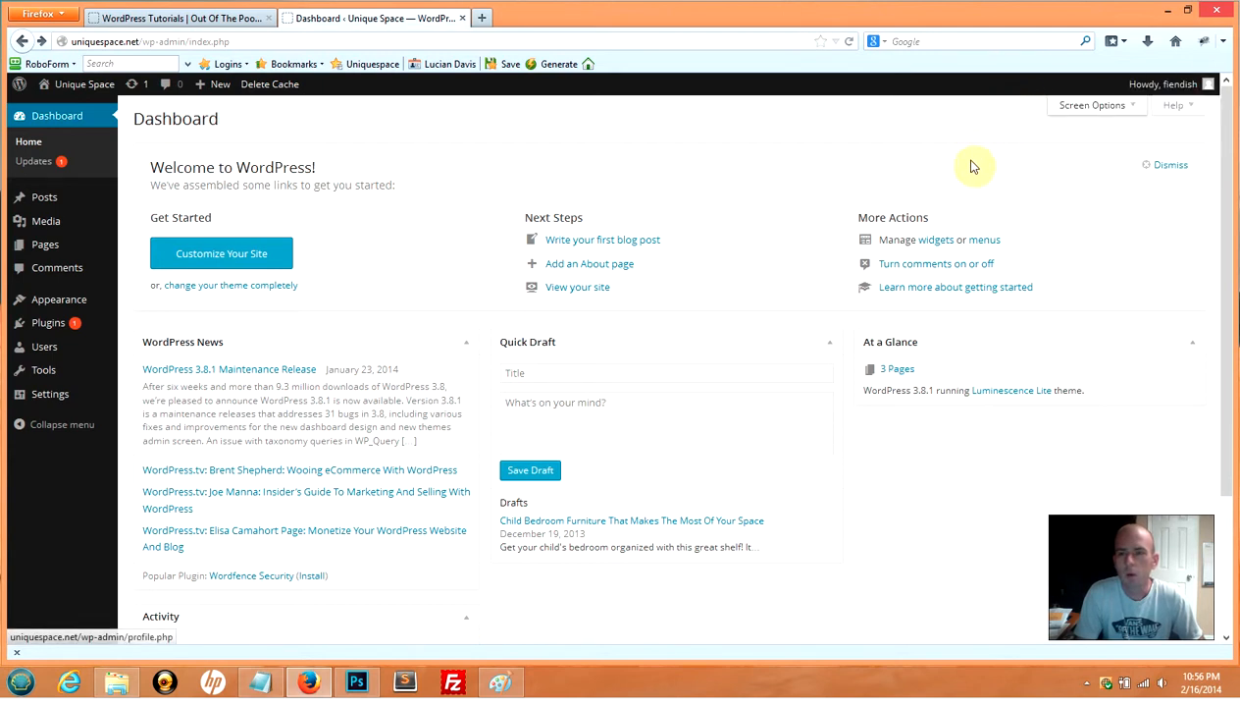
Step: Hide the WordPress News, Quick Draft and Activity boxes from the Dashboard through its screen options
{"action": "mouse_move", "coordinate": [1158, 85]}
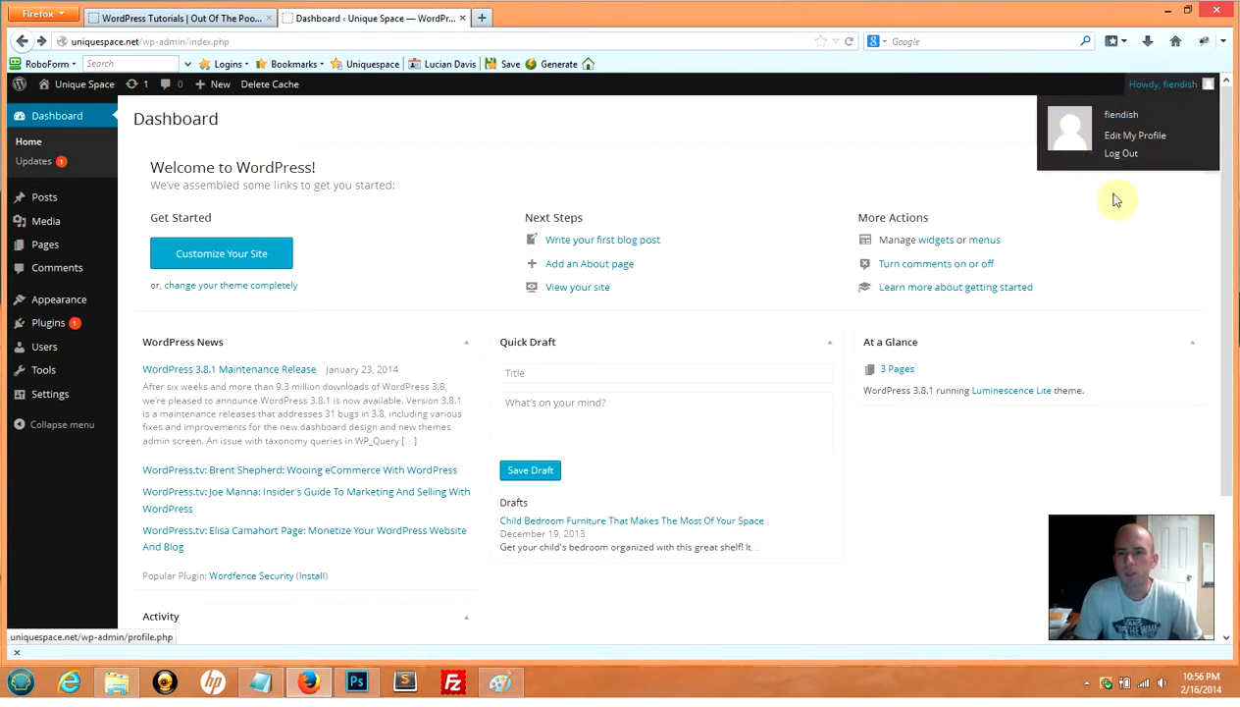
{"action": "left_click", "coordinate": [1129, 110]}
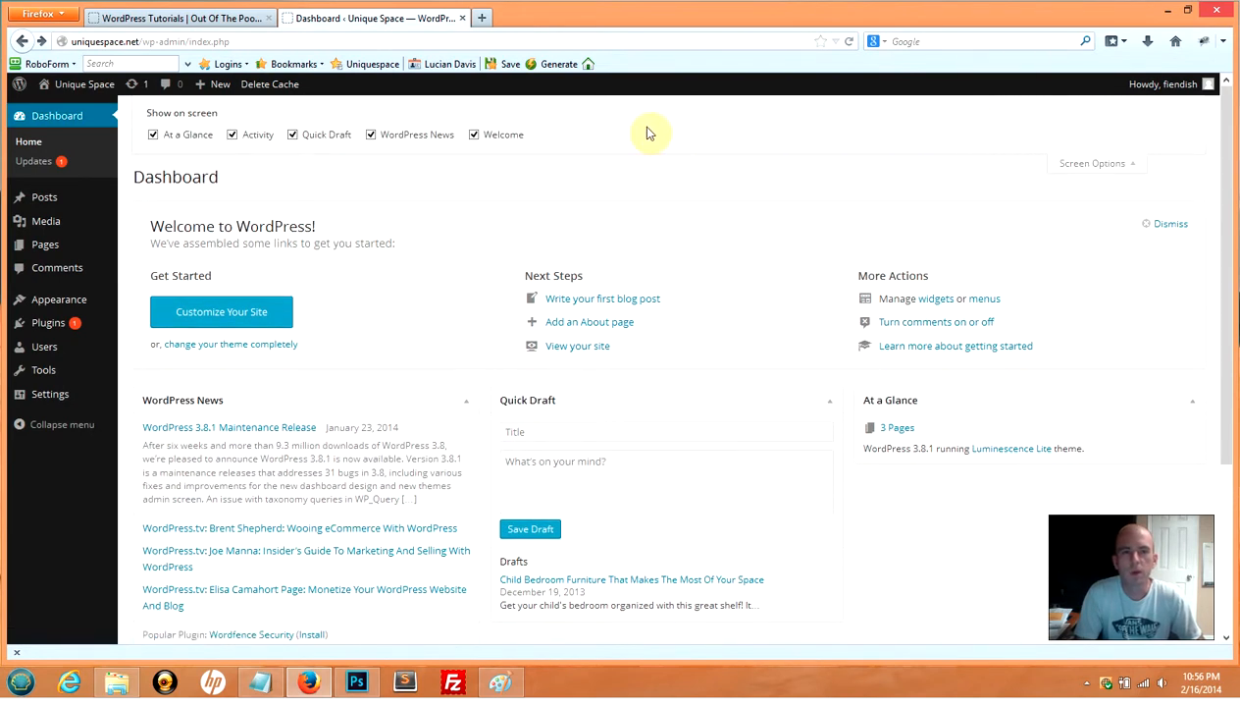
{"action": "left_click", "coordinate": [372, 136]}
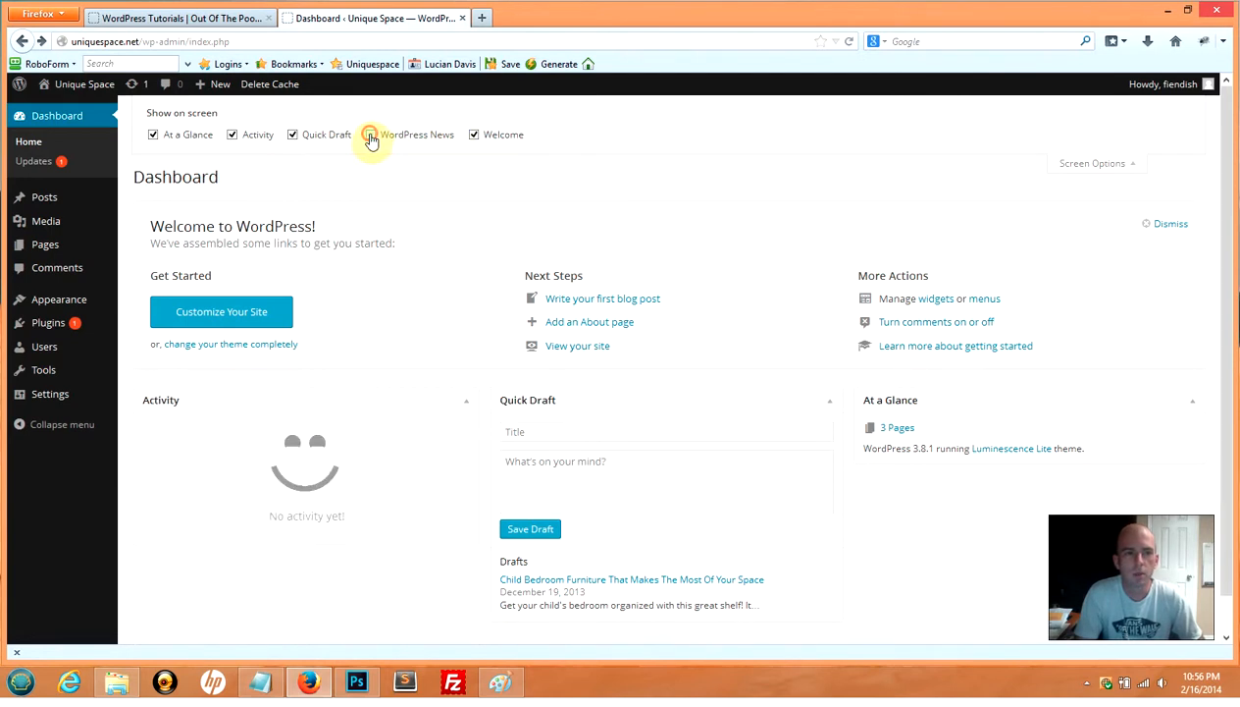
{"action": "left_click", "coordinate": [294, 136]}
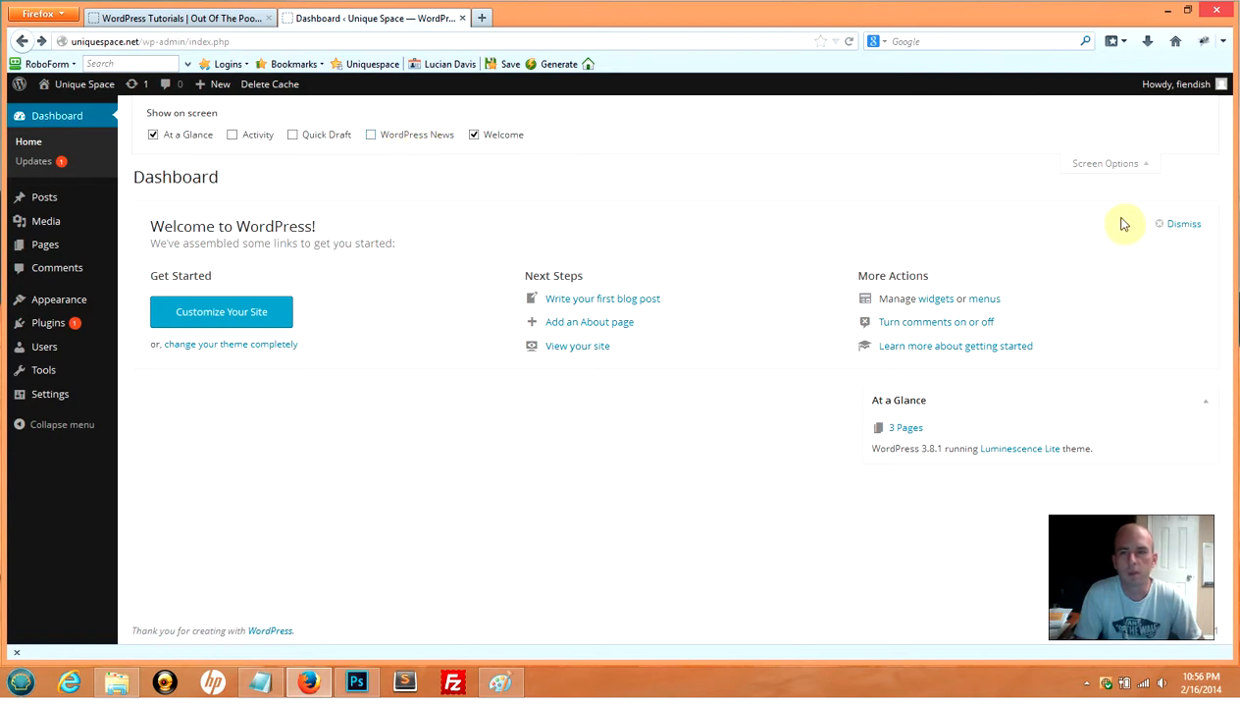
{"action": "left_click", "coordinate": [1126, 169]}
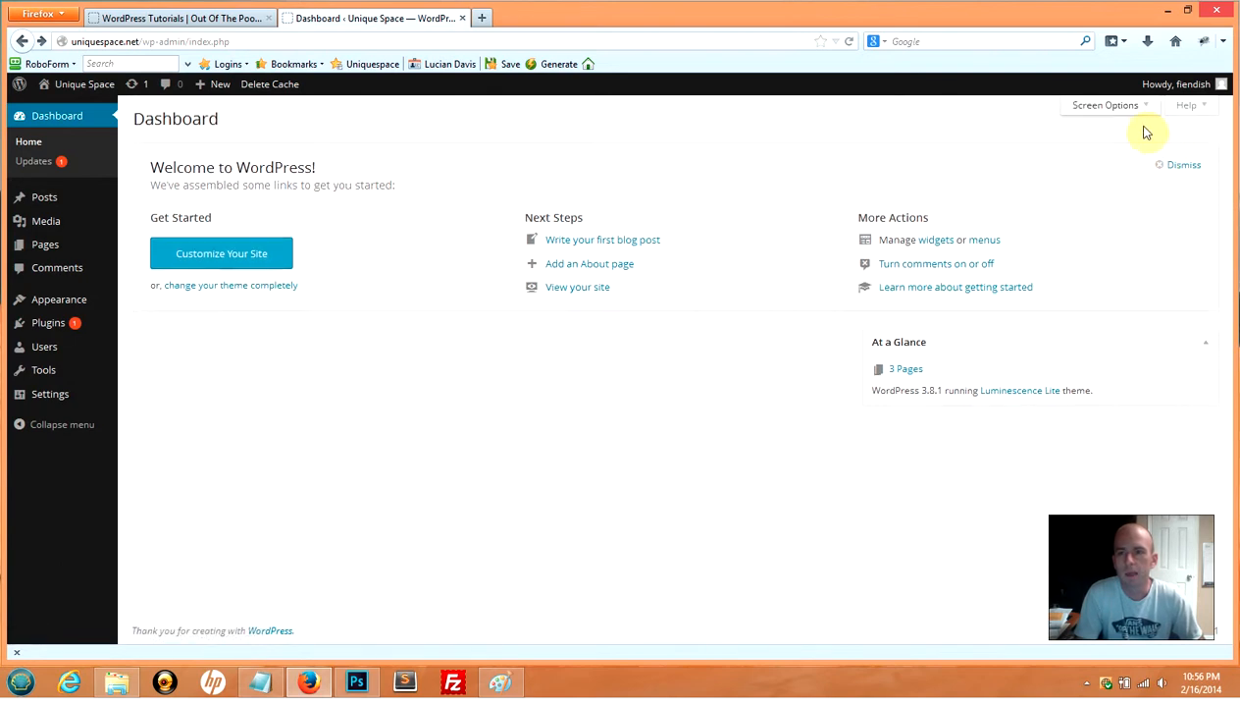
Step: Review the Dashboard's built-in help on Navigation and Layout, and close the help
{"action": "left_click", "coordinate": [1203, 106]}
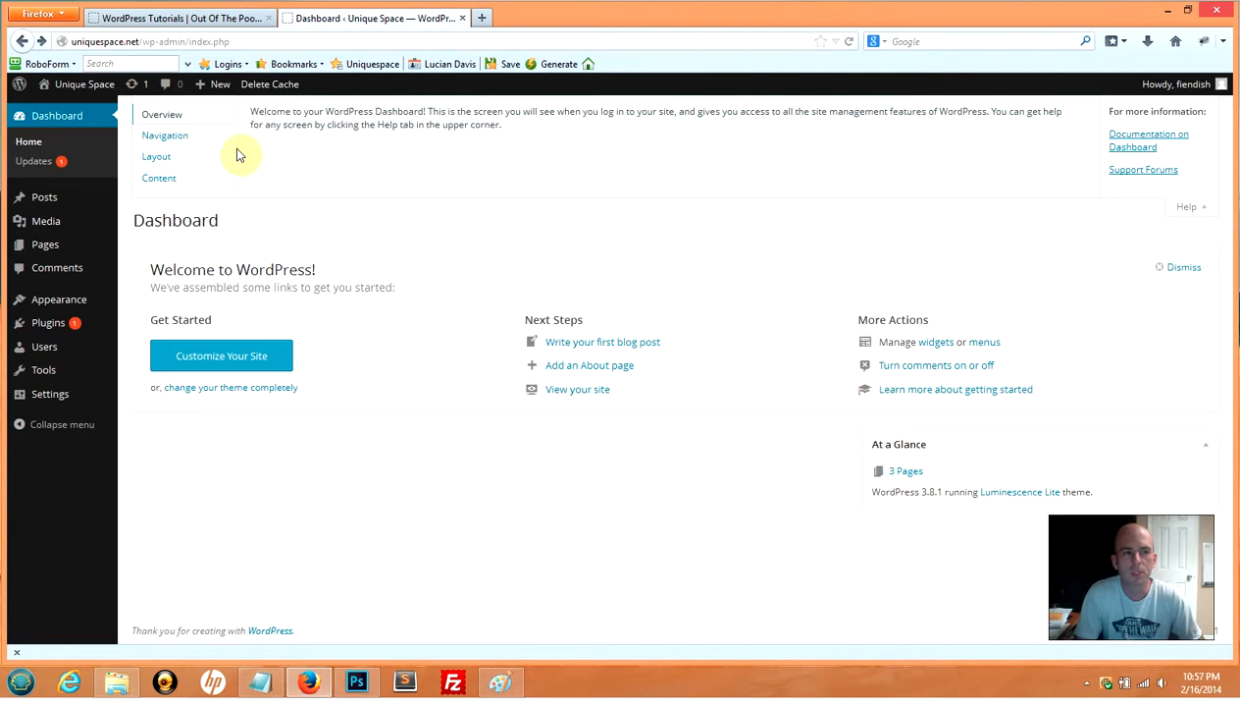
{"action": "left_click", "coordinate": [165, 136]}
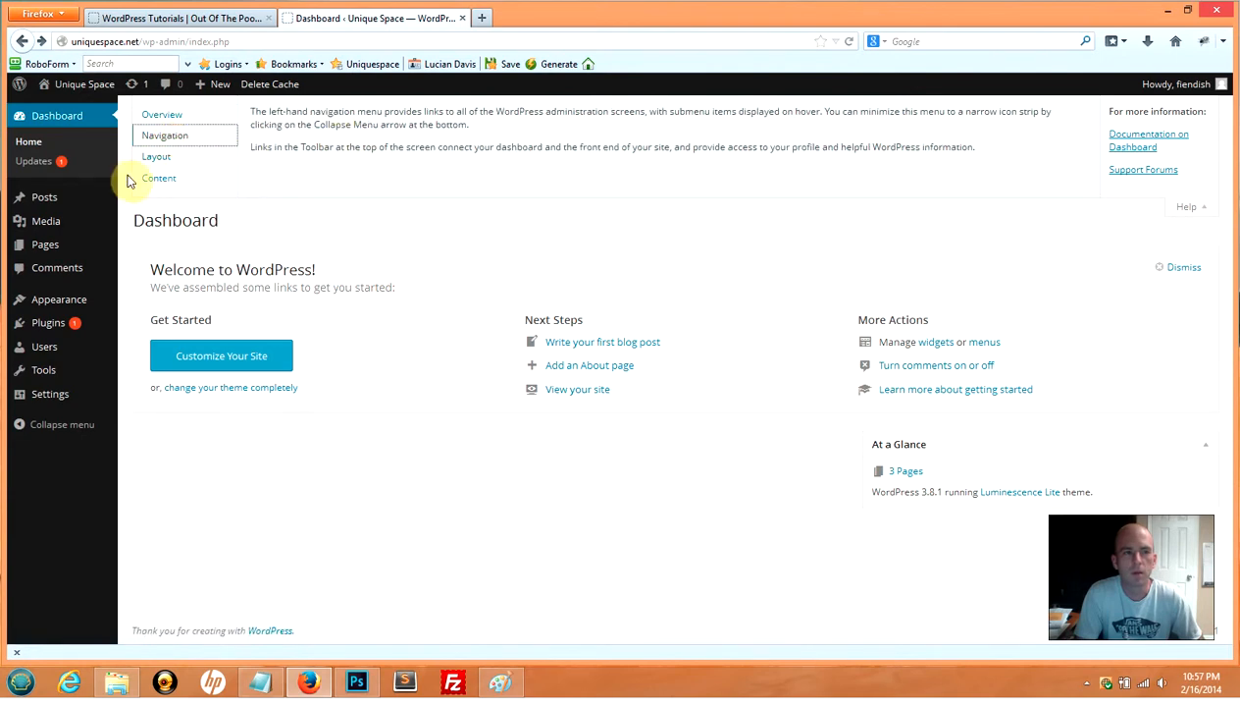
{"action": "left_click", "coordinate": [163, 160]}
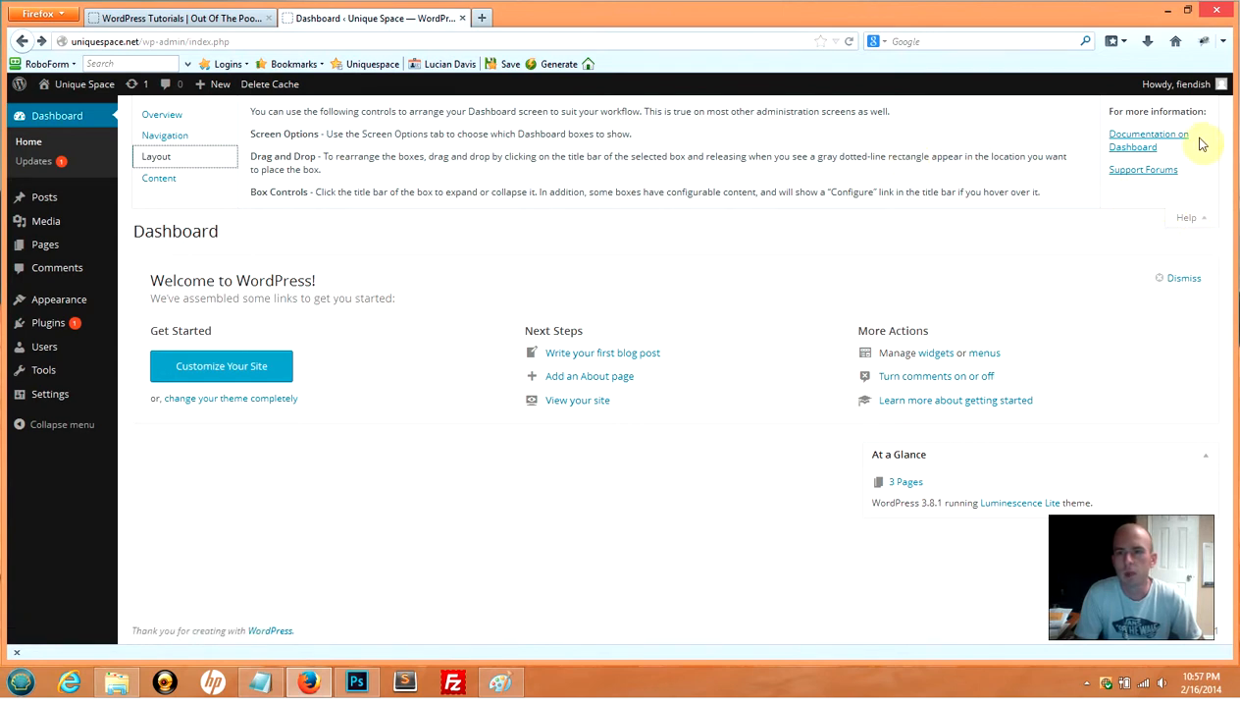
{"action": "left_click", "coordinate": [1188, 222]}
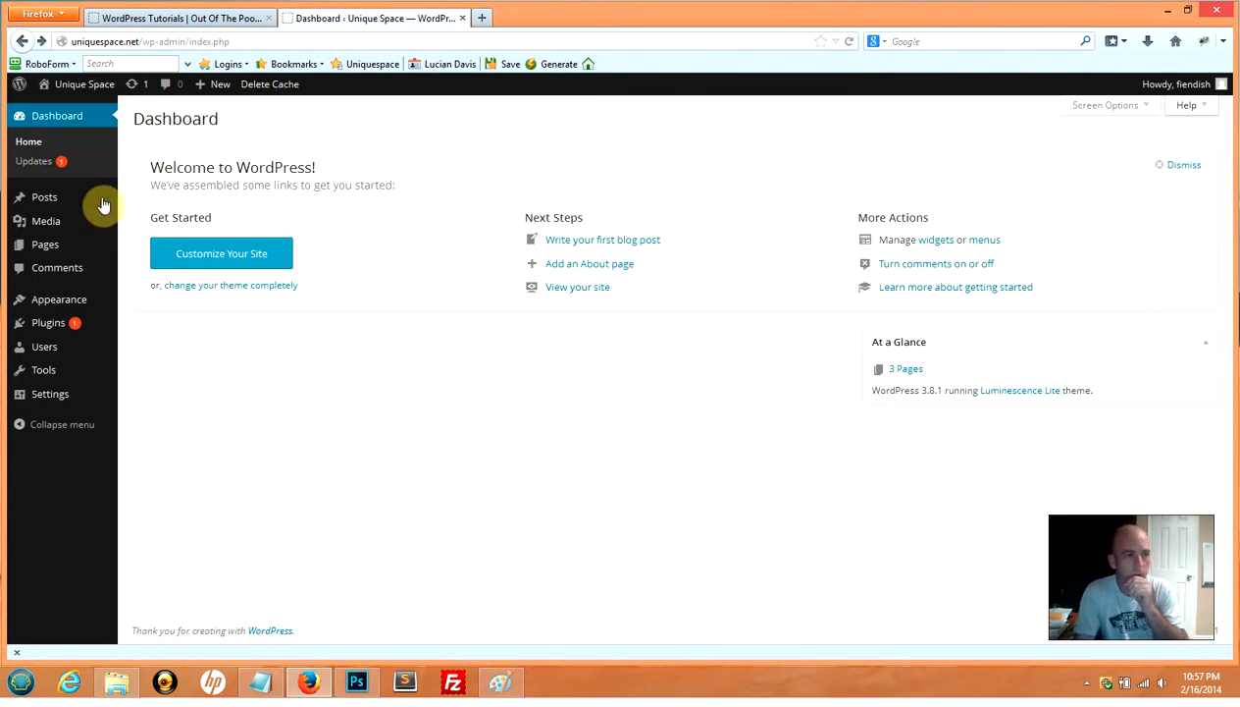
{"action": "mouse_move", "coordinate": [75, 205]}
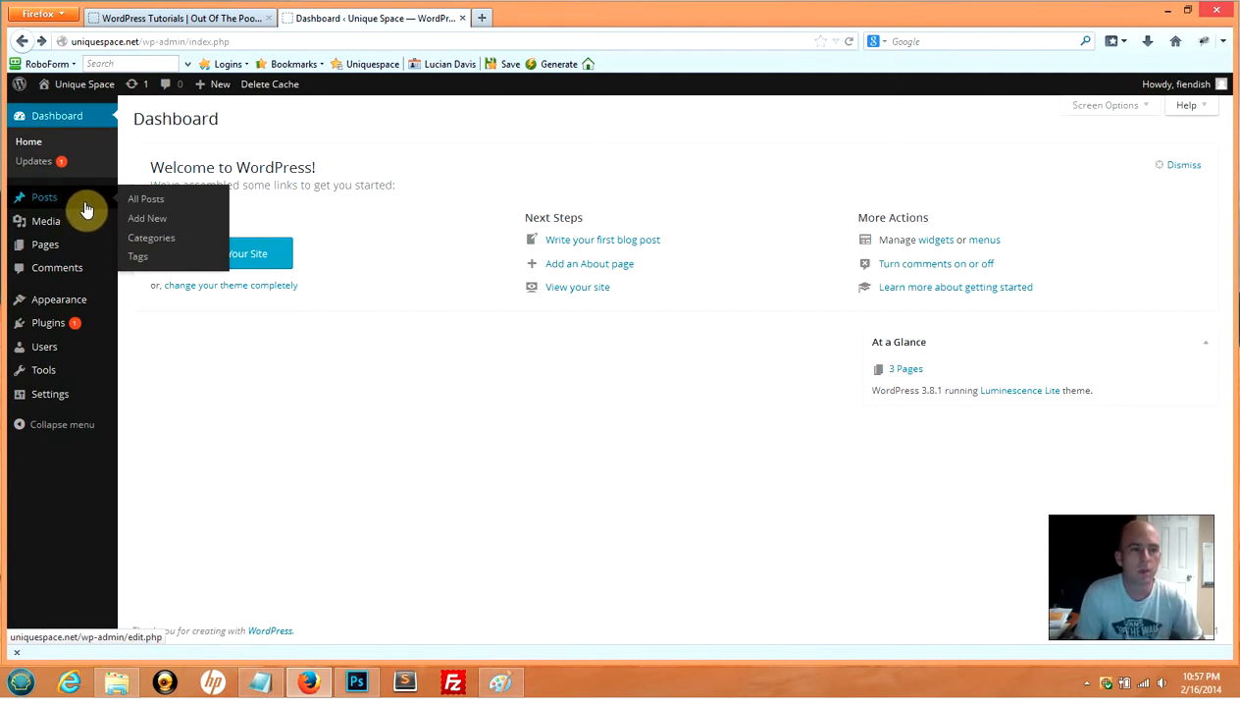
{"action": "left_click", "coordinate": [78, 201]}
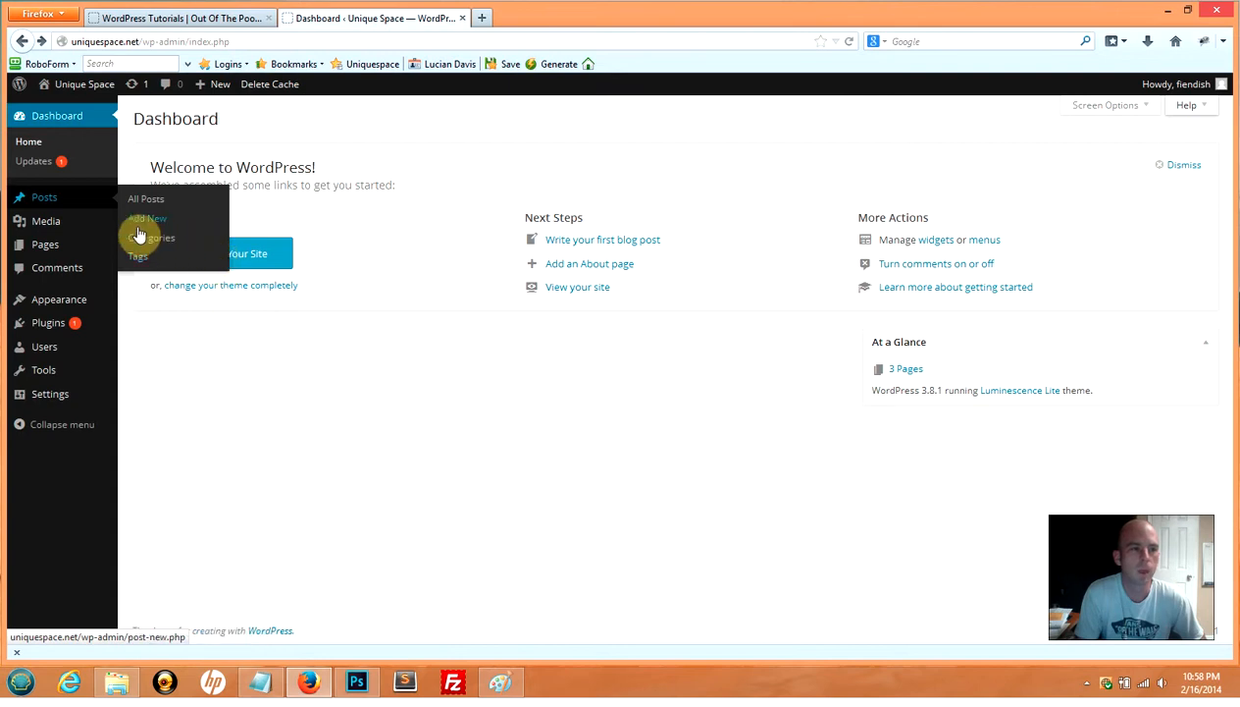
{"action": "mouse_move", "coordinate": [61, 232]}
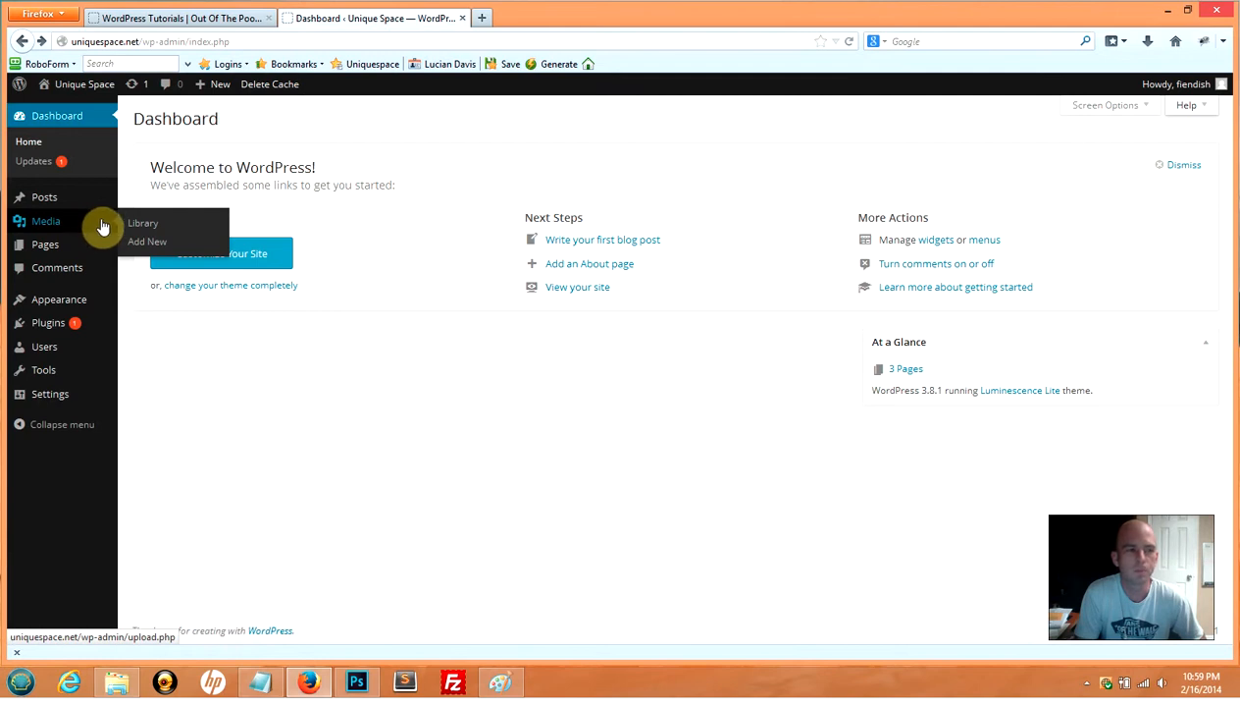
{"action": "mouse_move", "coordinate": [92, 249]}
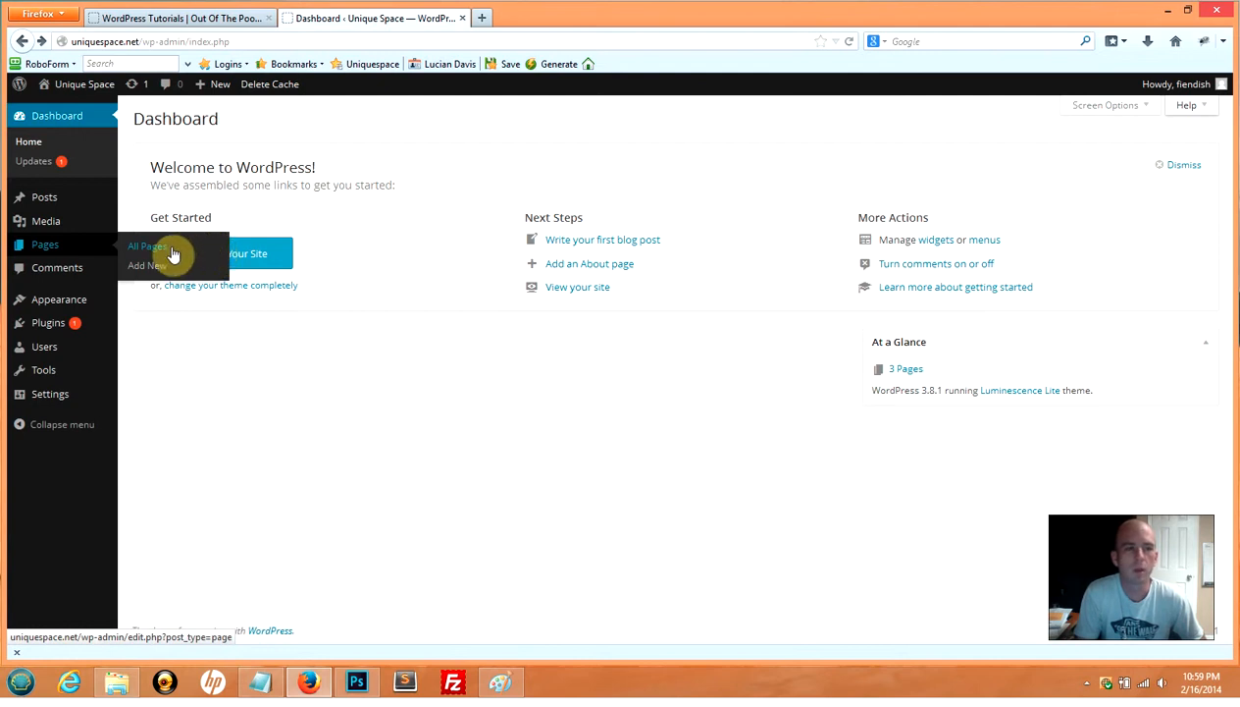
{"action": "mouse_move", "coordinate": [88, 205]}
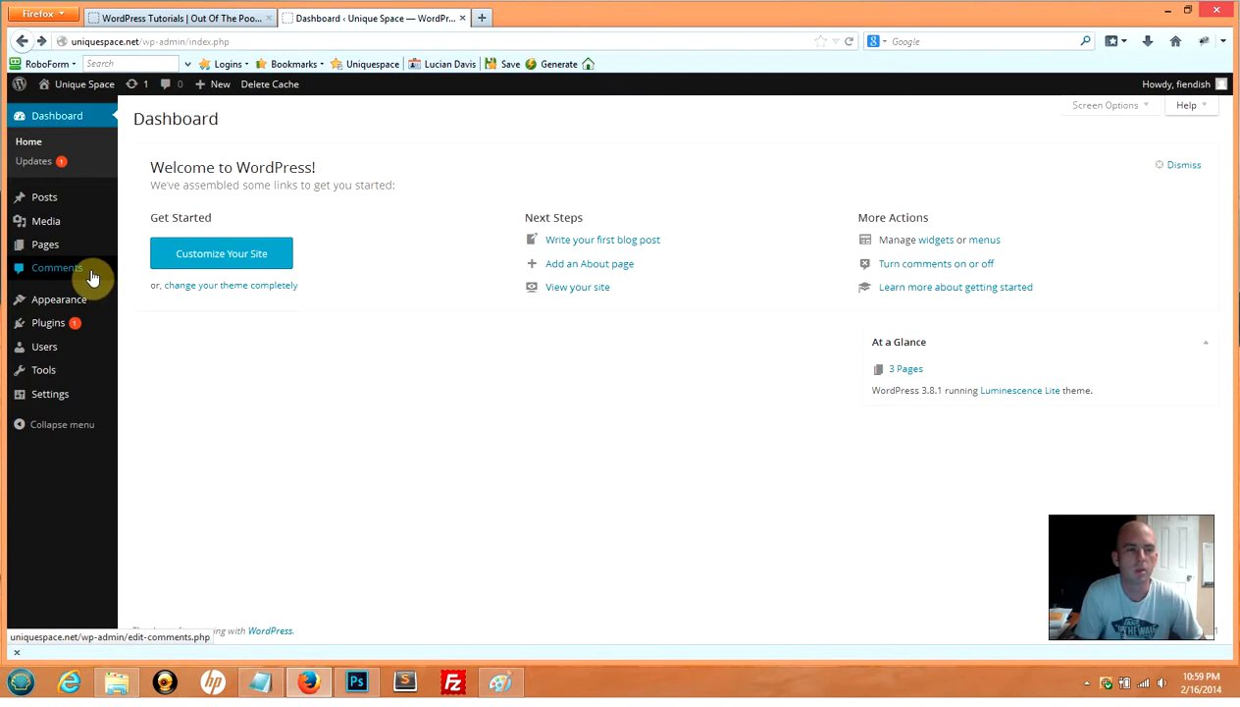
Step: Examine the Site Title & Tagline options in the theme customizer, and return to the Dashboard
{"action": "mouse_move", "coordinate": [92, 304]}
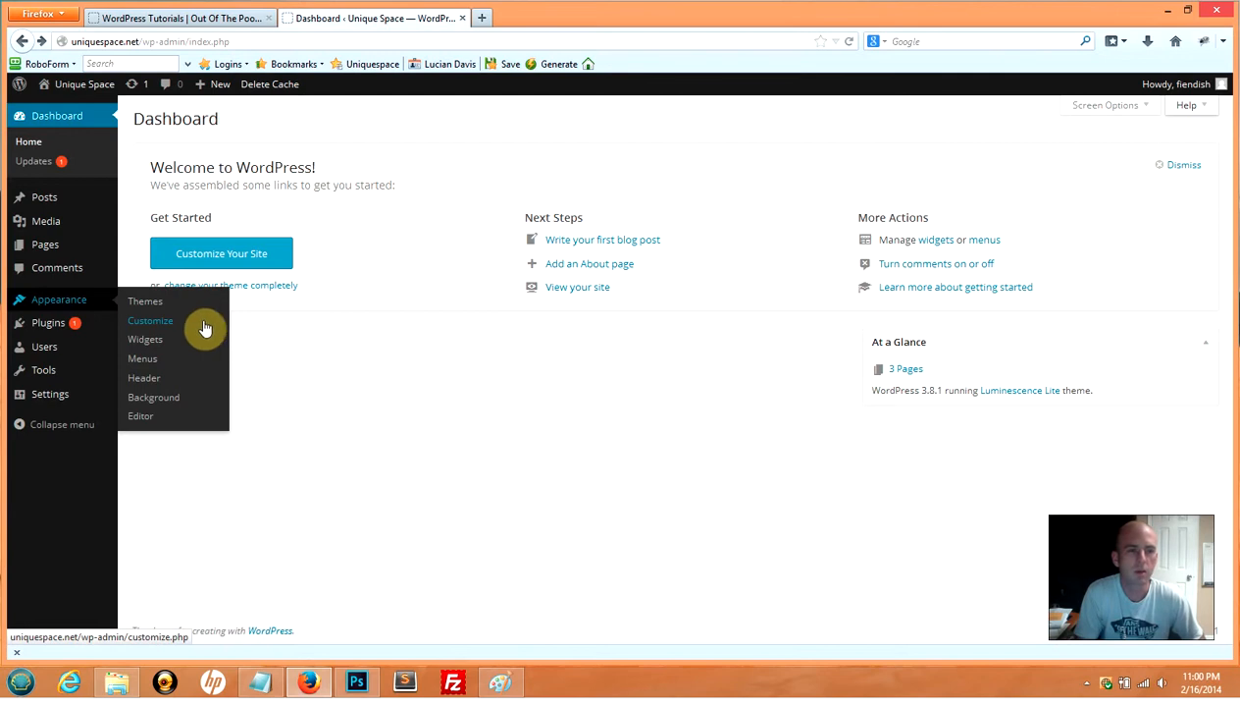
{"action": "left_click", "coordinate": [152, 326]}
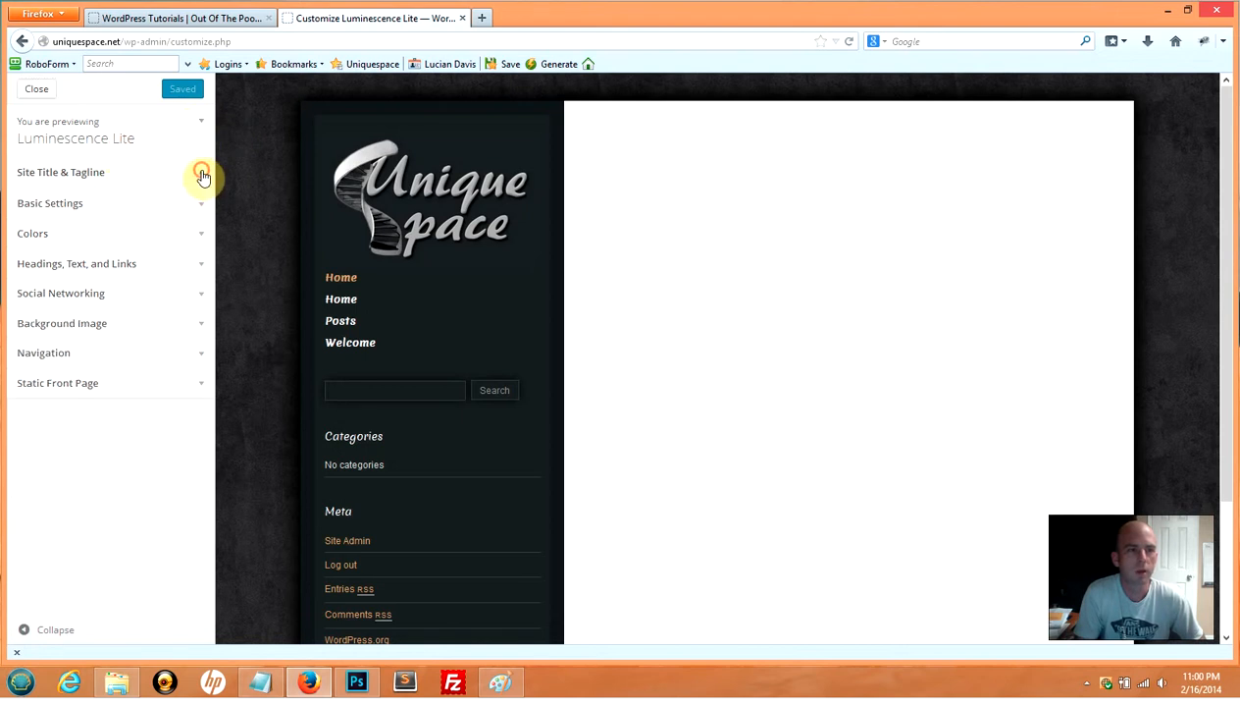
{"action": "left_click", "coordinate": [201, 174]}
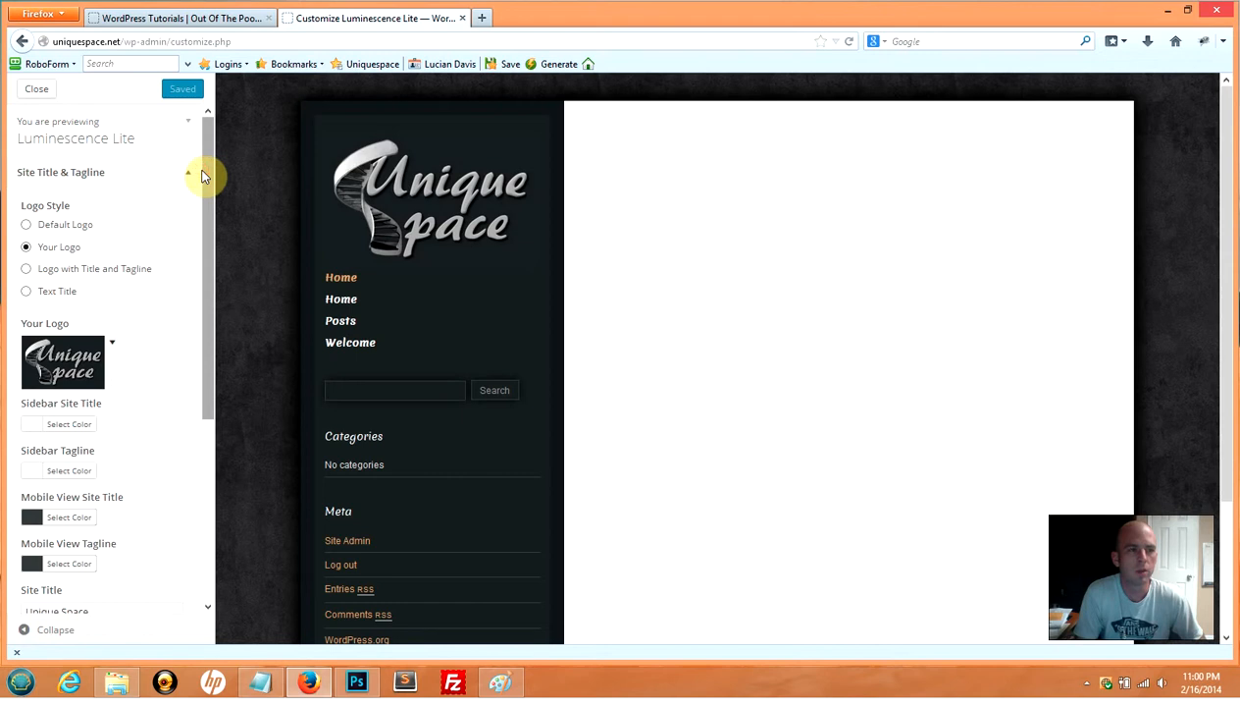
{"action": "left_click", "coordinate": [189, 178]}
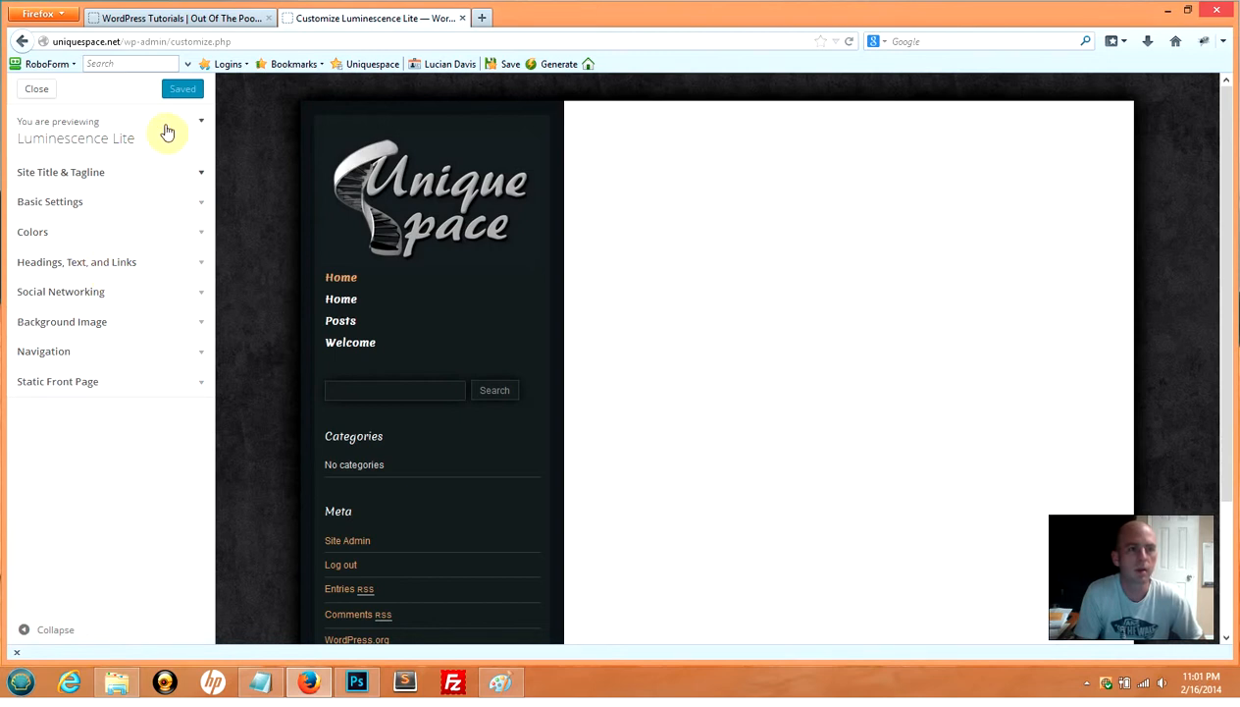
{"action": "left_click", "coordinate": [29, 95]}
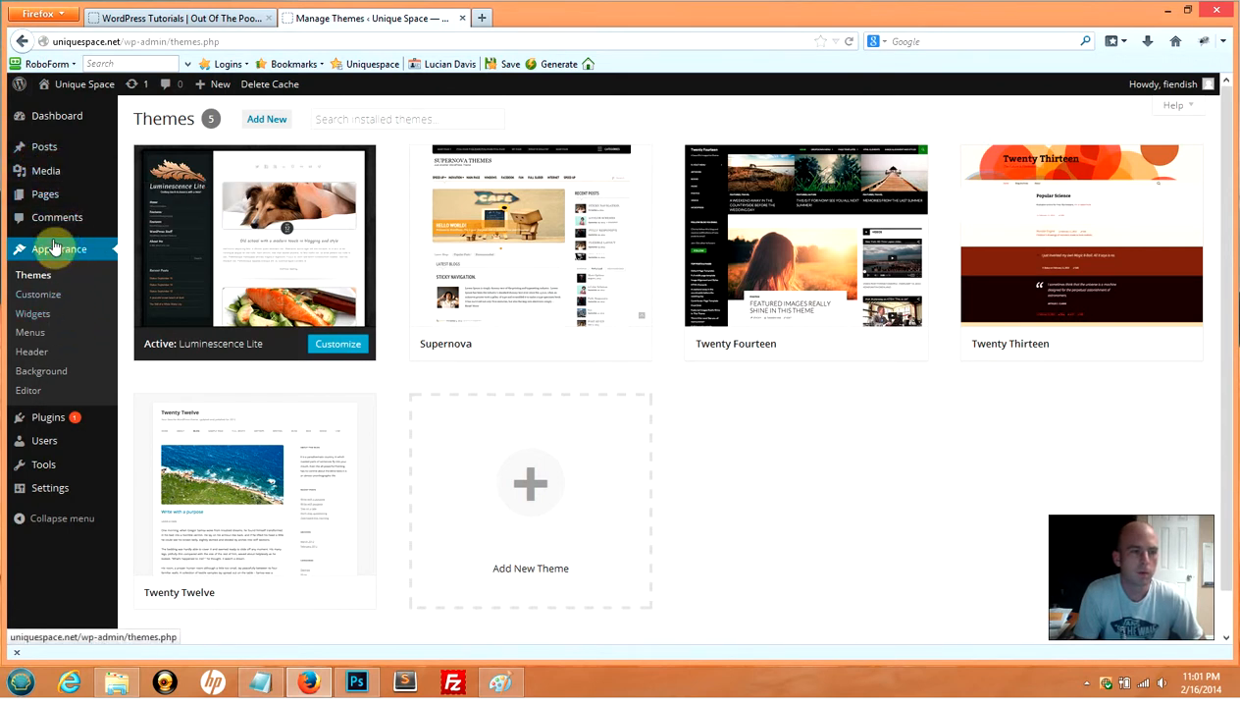
{"action": "left_click", "coordinate": [51, 127]}
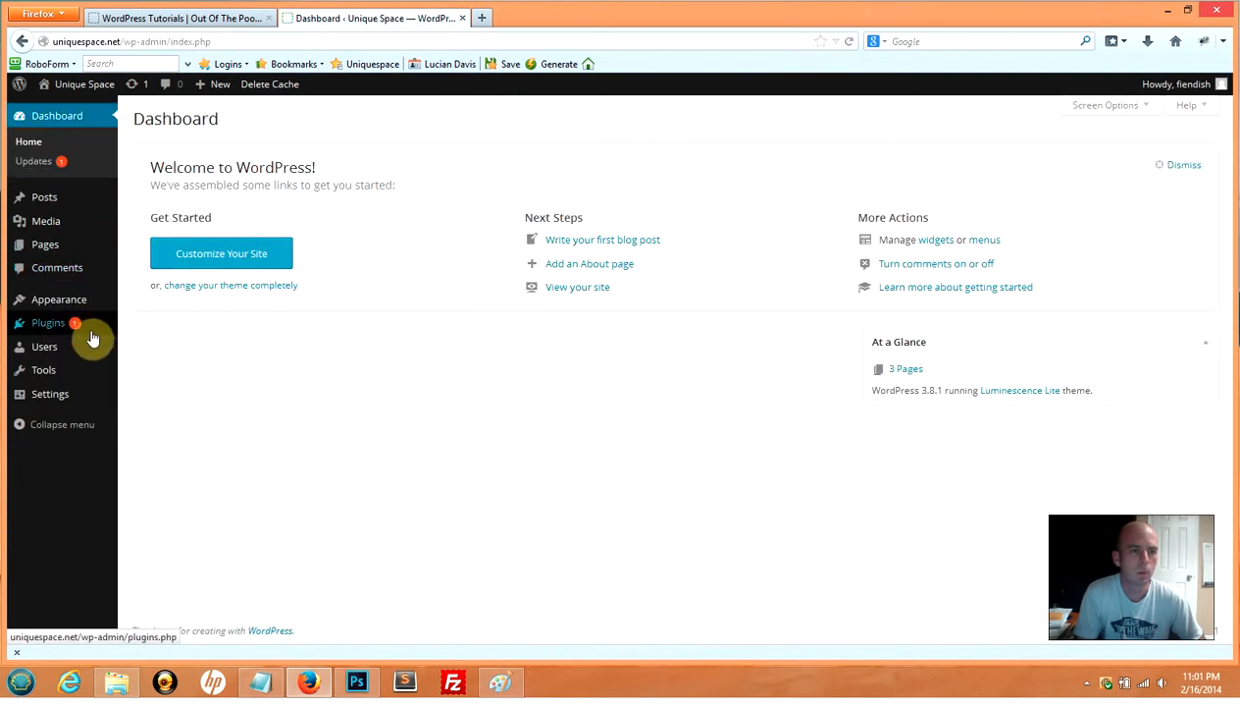
Step: Add a Categories widget with its default options to the Page Sidebar, and return to the Dashboard
{"action": "mouse_move", "coordinate": [71, 306]}
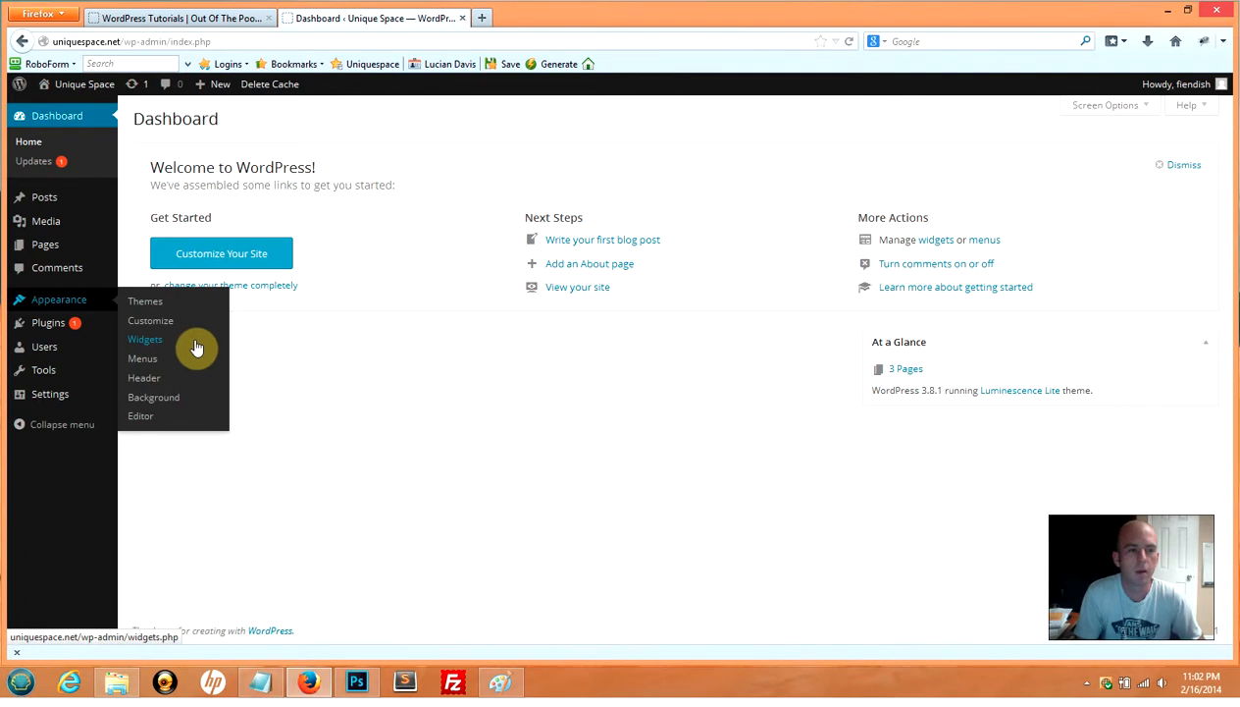
{"action": "left_click", "coordinate": [163, 343]}
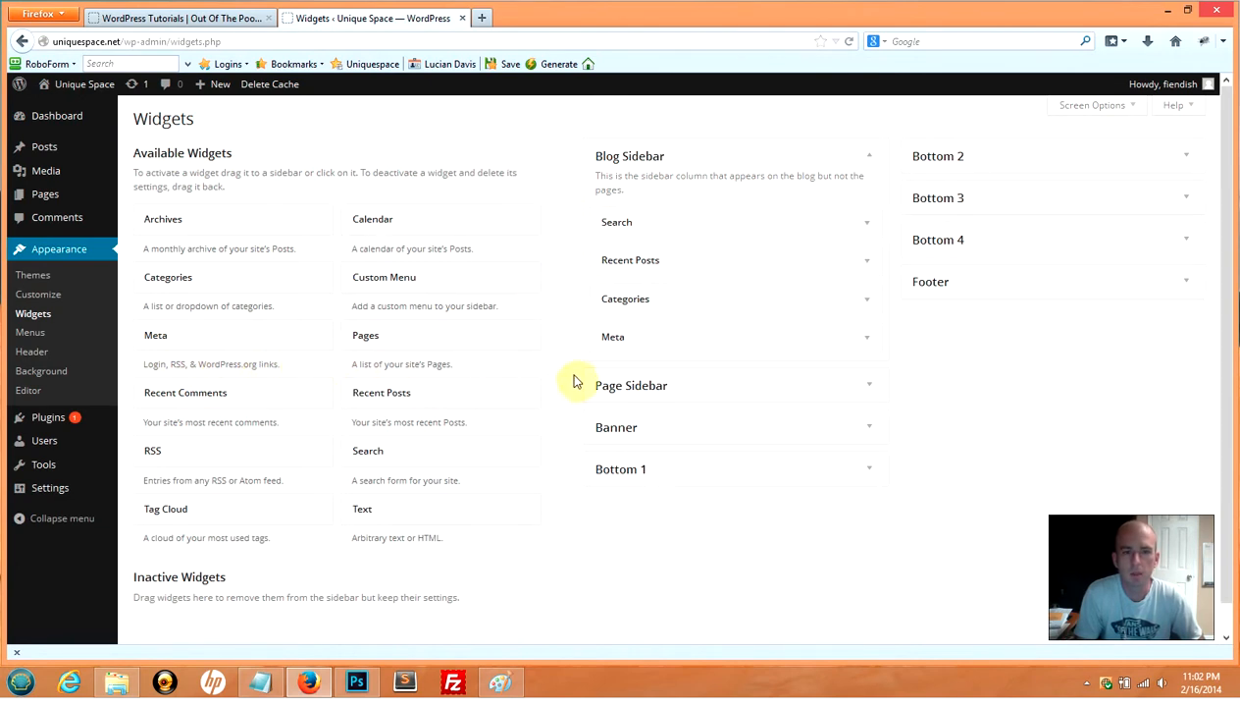
{"action": "left_click", "coordinate": [868, 387]}
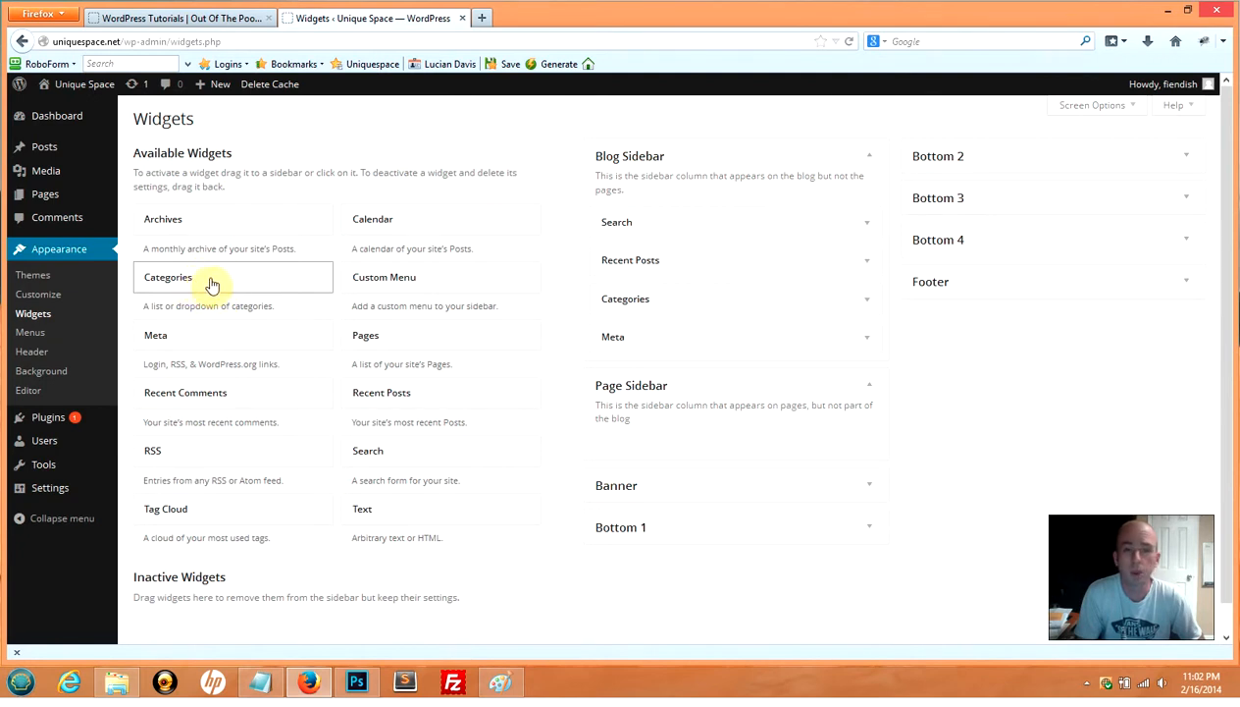
{"action": "left_click_drag", "start_coordinate": [210, 284], "coordinate": [675, 433]}
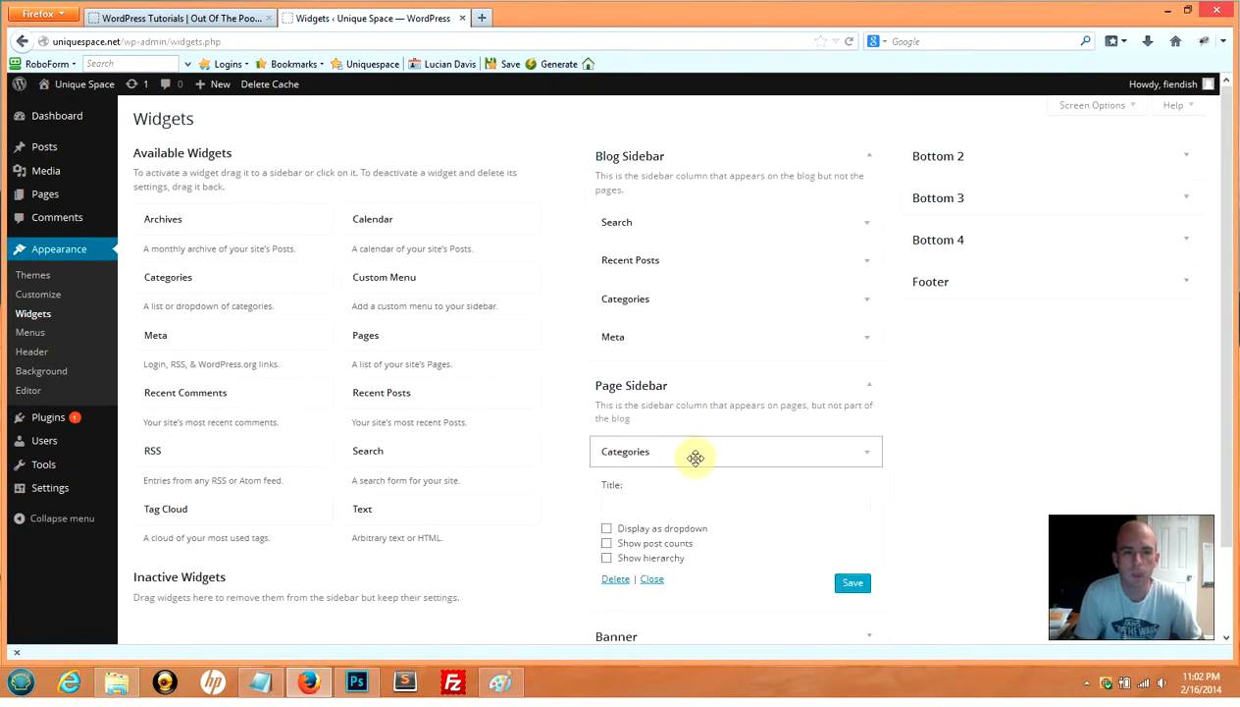
{"action": "scroll", "coordinate": [696, 452], "scroll_direction": "down", "scroll_amount": 2}
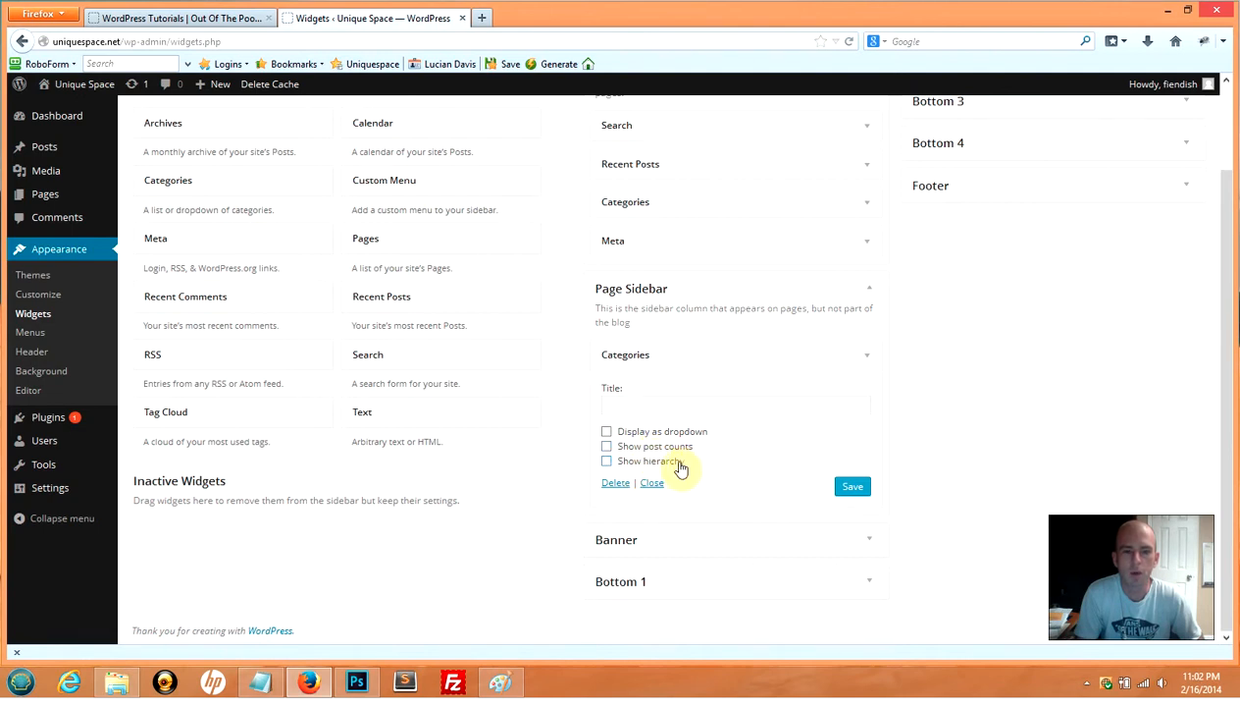
{"action": "left_click", "coordinate": [649, 482]}
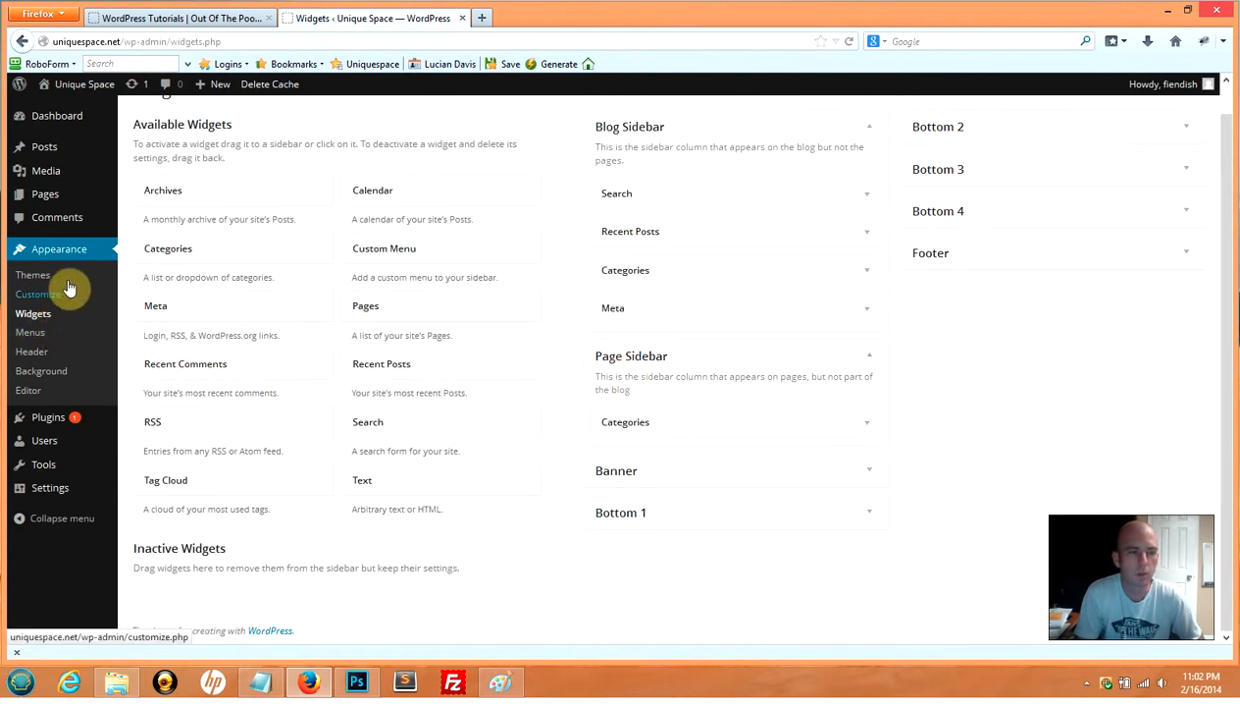
{"action": "left_click", "coordinate": [20, 45]}
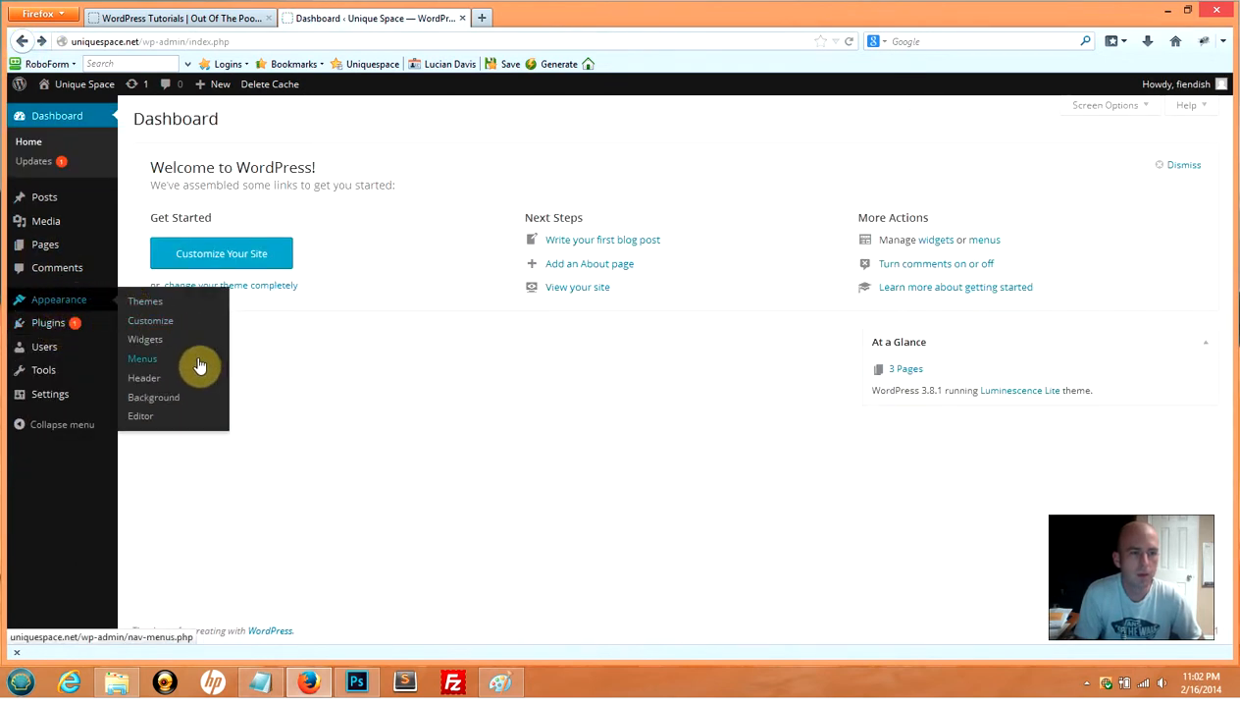
Step: Try selecting the Posts and Home pages in the menu editor, and return to the Dashboard without creating a menu
{"action": "left_click", "coordinate": [148, 367]}
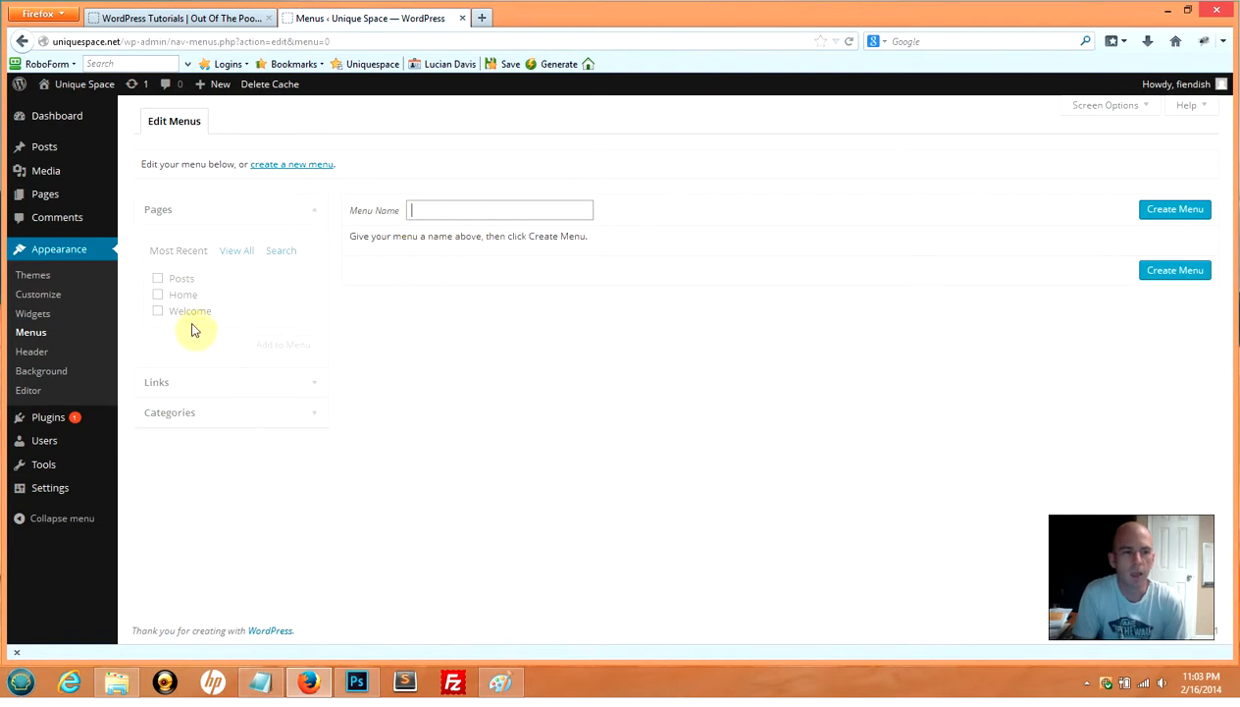
{"action": "left_click", "coordinate": [161, 281]}
{"action": "left_click", "coordinate": [155, 296]}
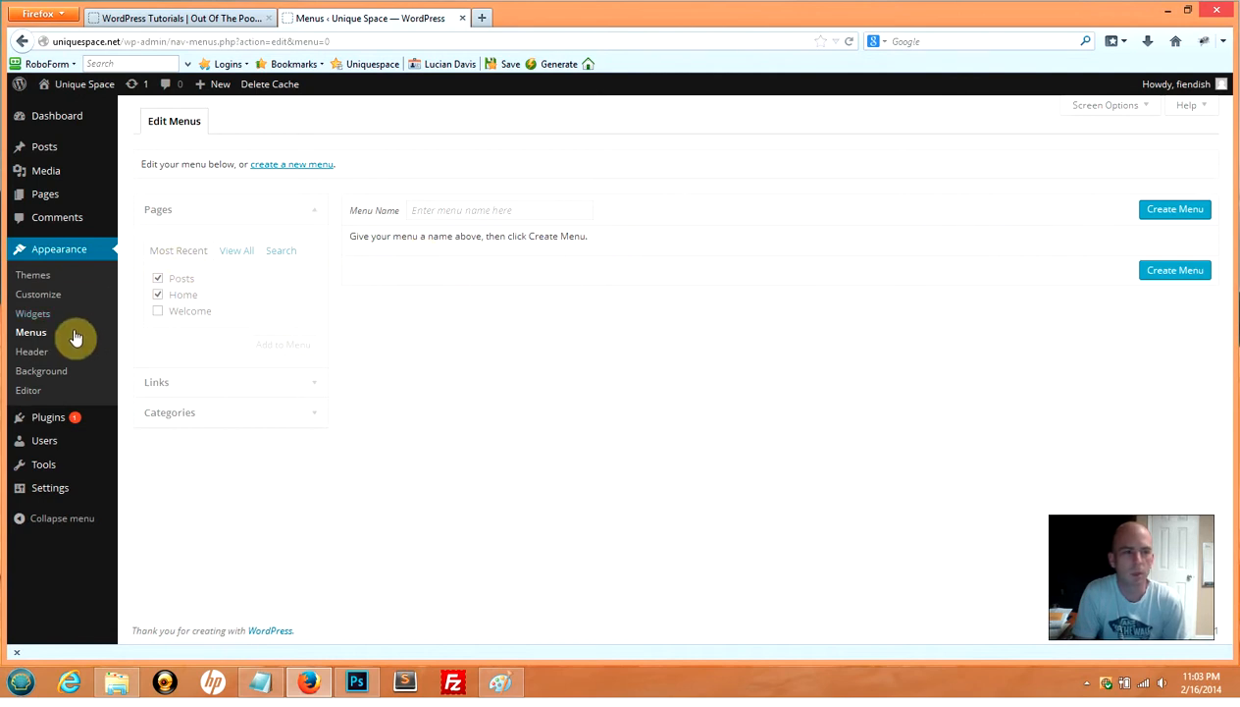
{"action": "left_click", "coordinate": [49, 114]}
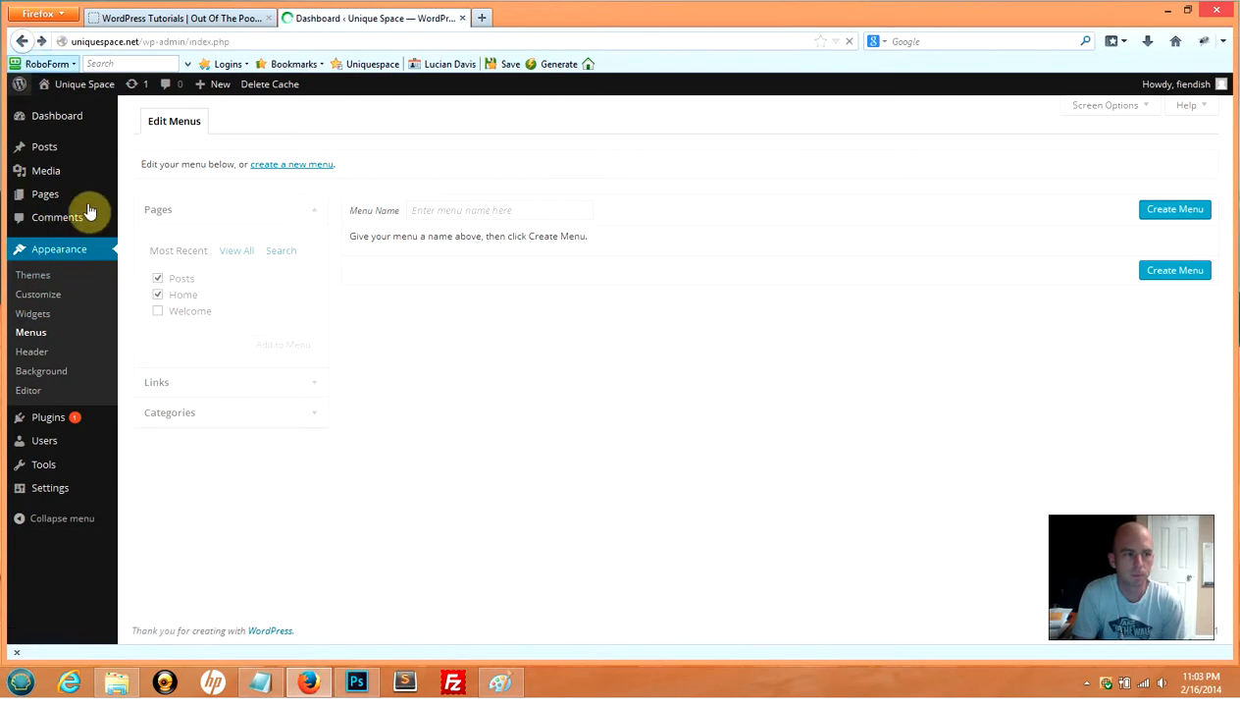
Step: Examine the Comments template (comments.php) of the Luminescence Lite theme in the theme editor, and return to the Dashboard
{"action": "mouse_move", "coordinate": [59, 299]}
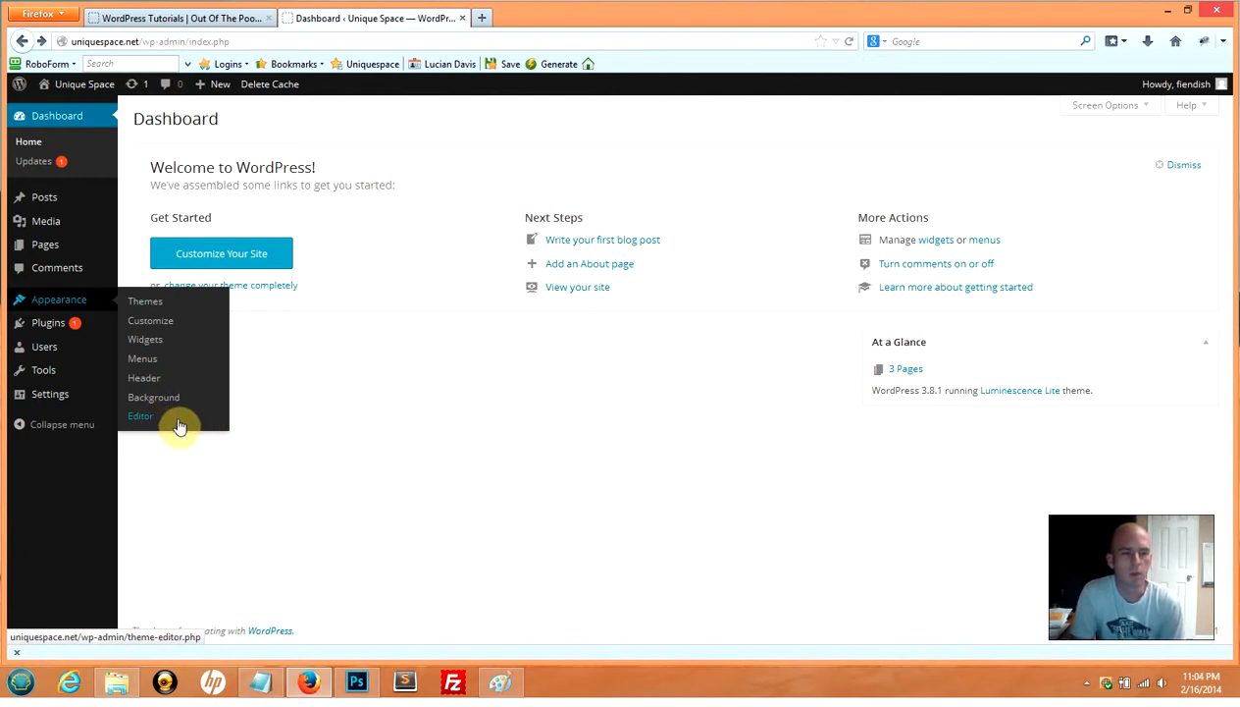
{"action": "left_click", "coordinate": [140, 420]}
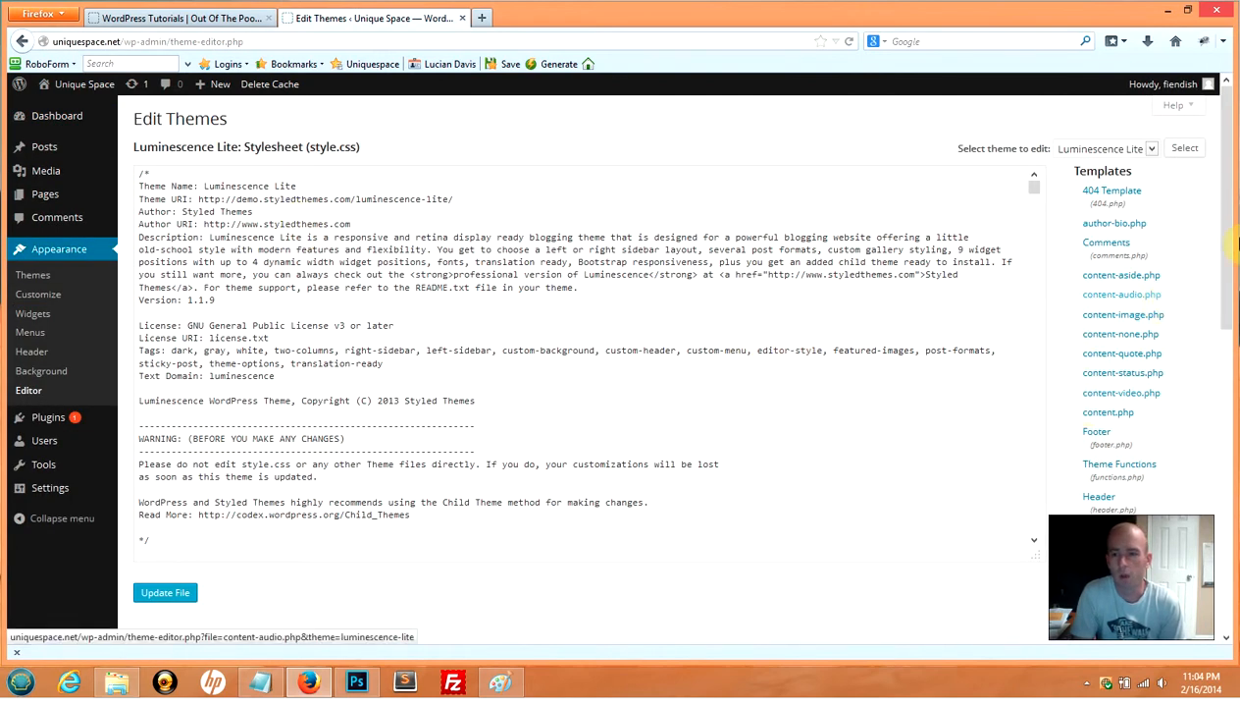
{"action": "left_click", "coordinate": [1222, 202]}
{"action": "left_click_drag", "start_coordinate": [1230, 230], "coordinate": [1220, 195]}
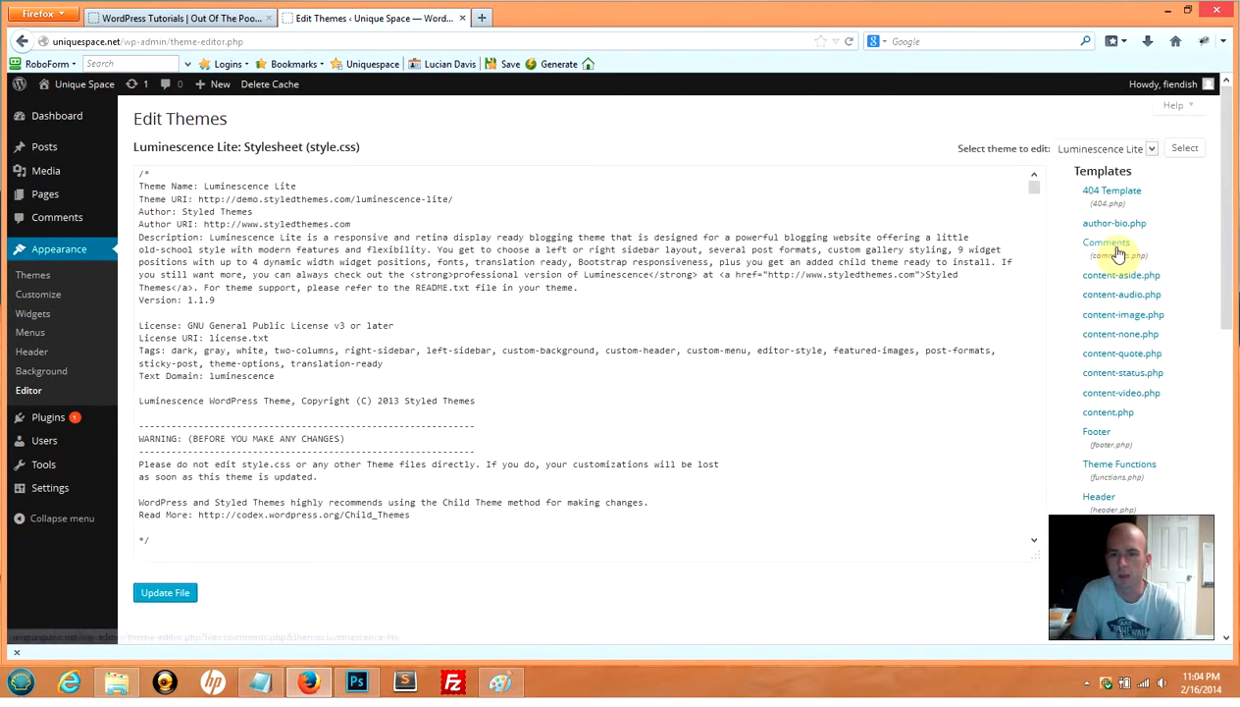
{"action": "left_click", "coordinate": [1113, 244]}
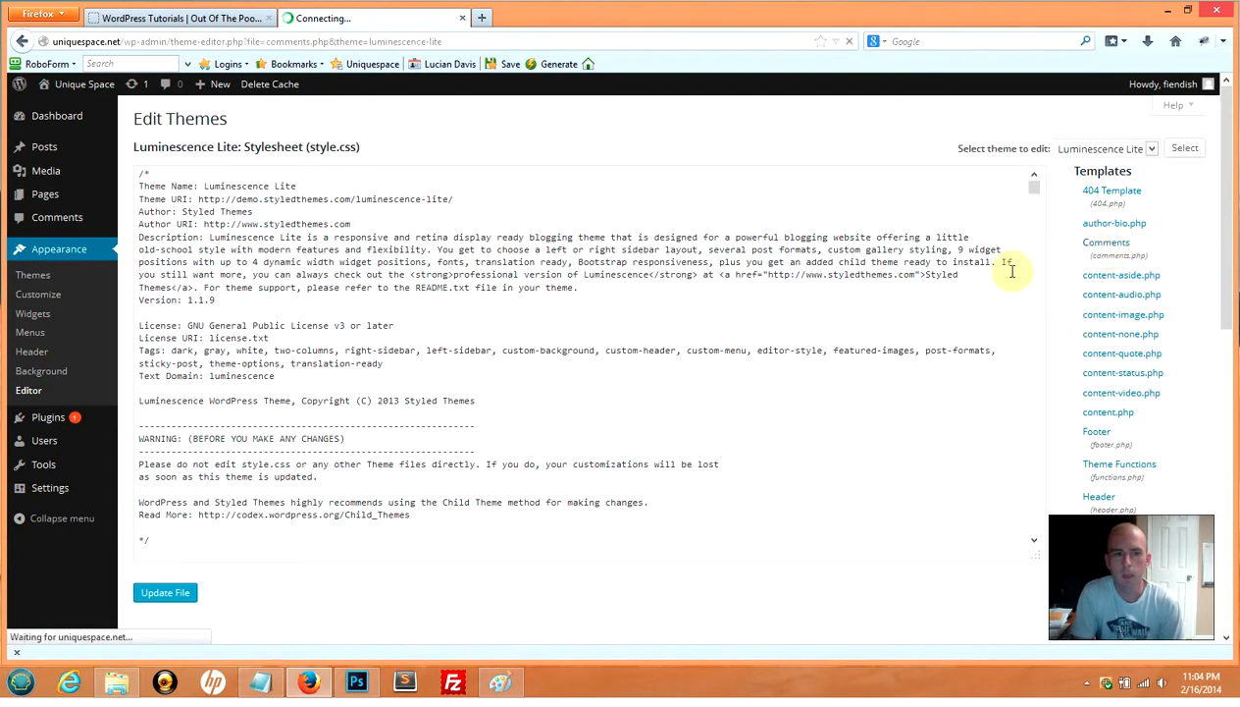
{"action": "scroll", "coordinate": [599, 338], "scroll_direction": "down", "scroll_amount": 7}
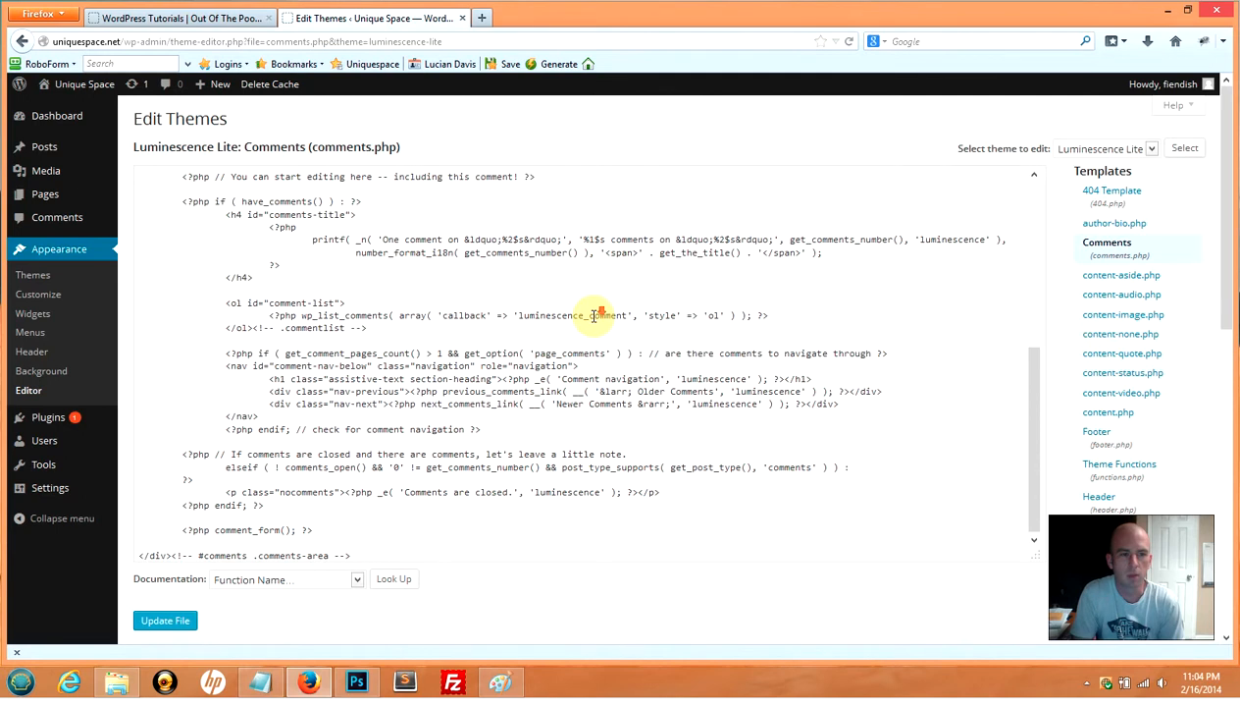
{"action": "scroll", "coordinate": [483, 328], "scroll_direction": "up", "scroll_amount": 6}
{"action": "scroll", "coordinate": [483, 328], "scroll_direction": "up", "scroll_amount": 1}
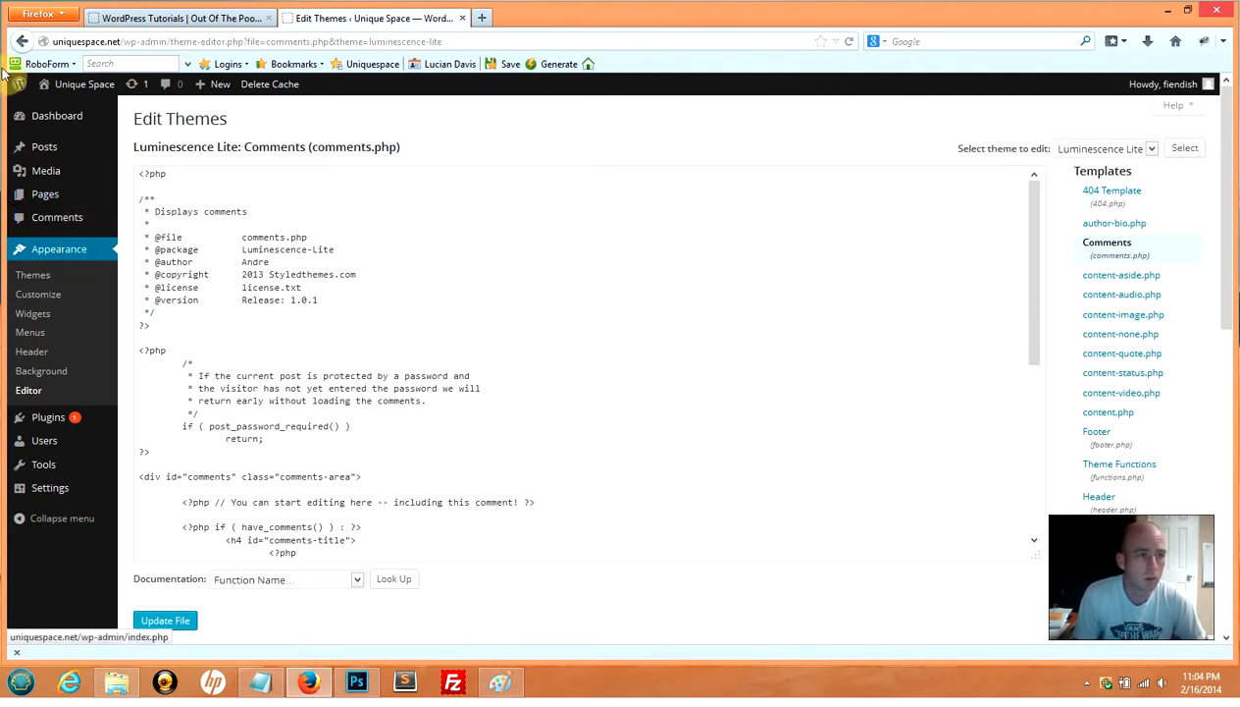
{"action": "left_click", "coordinate": [22, 40]}
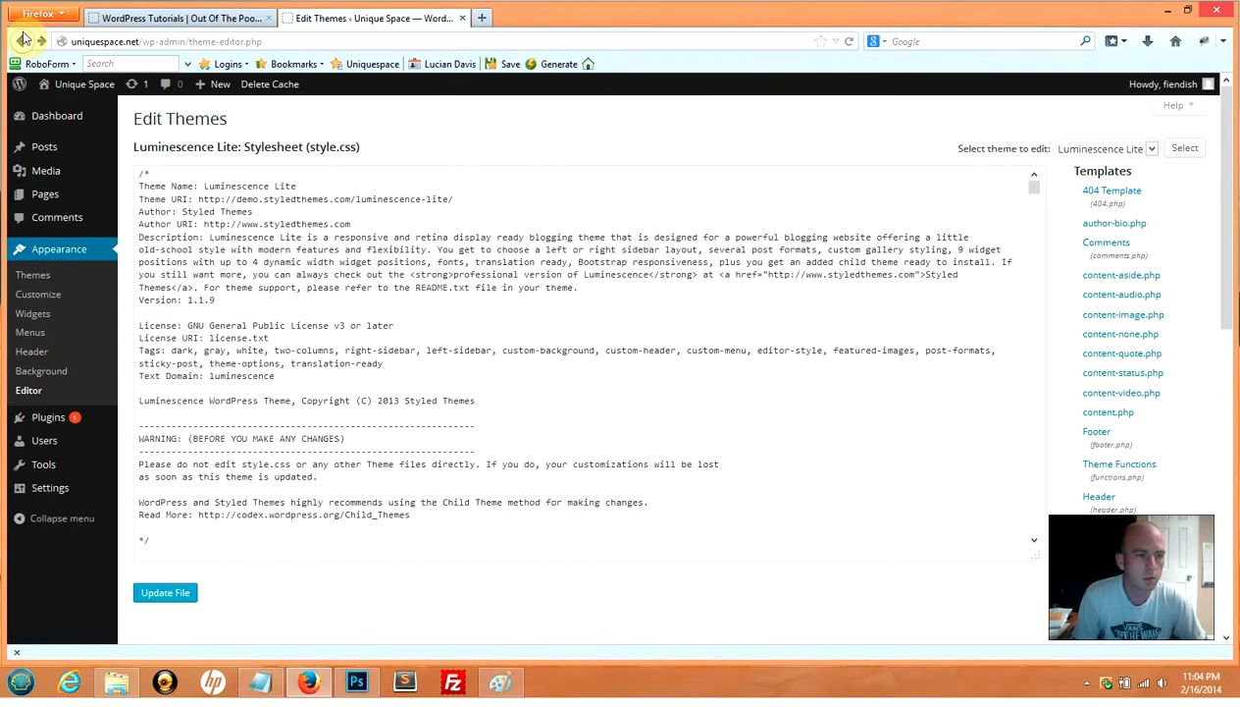
{"action": "left_click", "coordinate": [22, 43]}
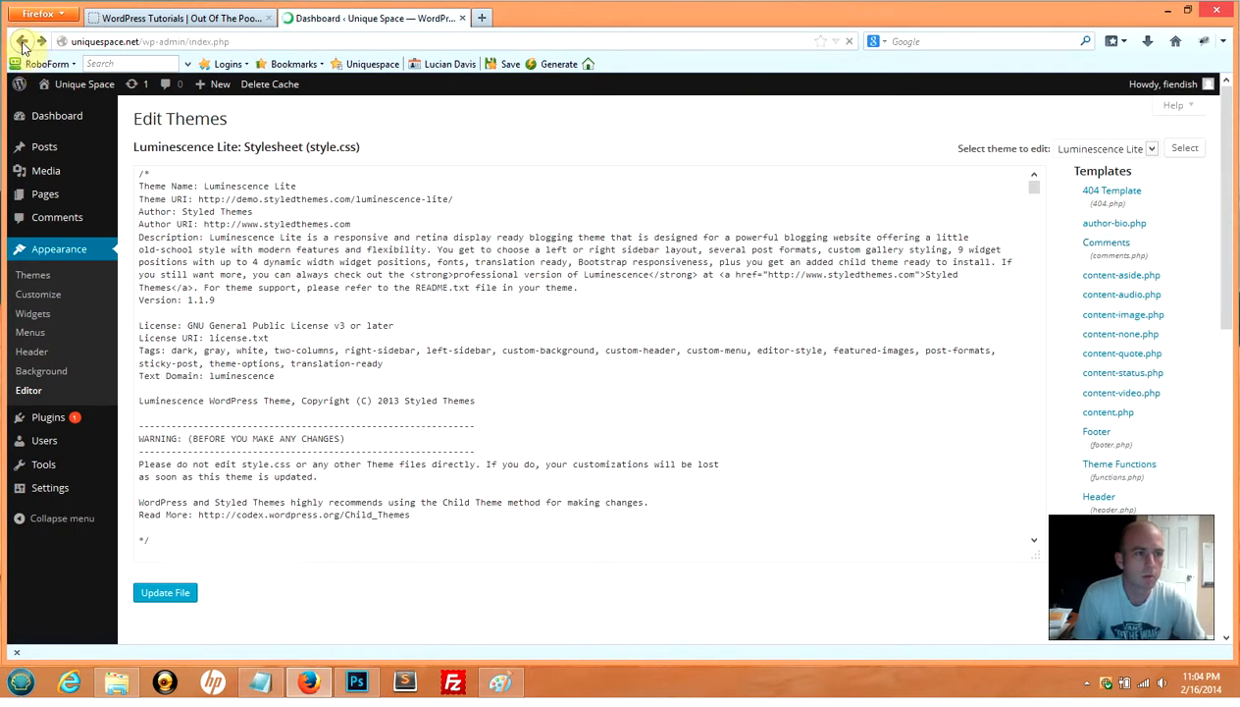
Step: Open the installed plugins list and search for new plugins with the keyword "social"
{"action": "mouse_move", "coordinate": [71, 331]}
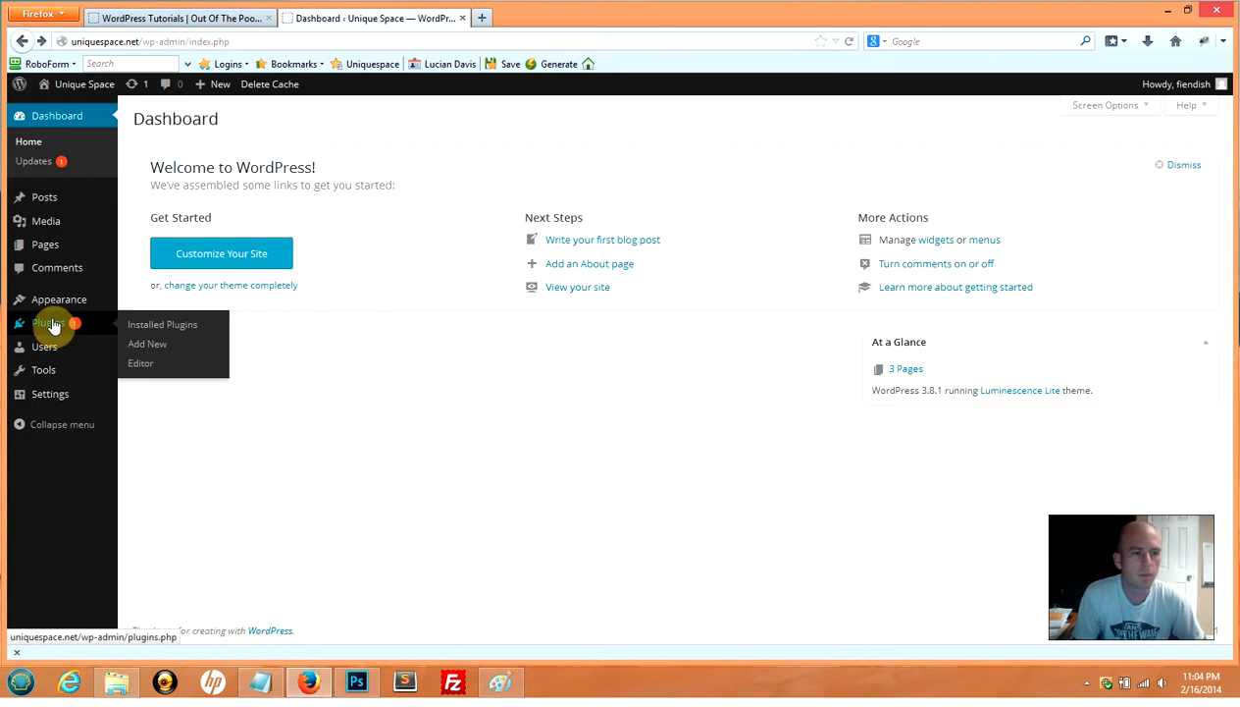
{"action": "left_click", "coordinate": [54, 327]}
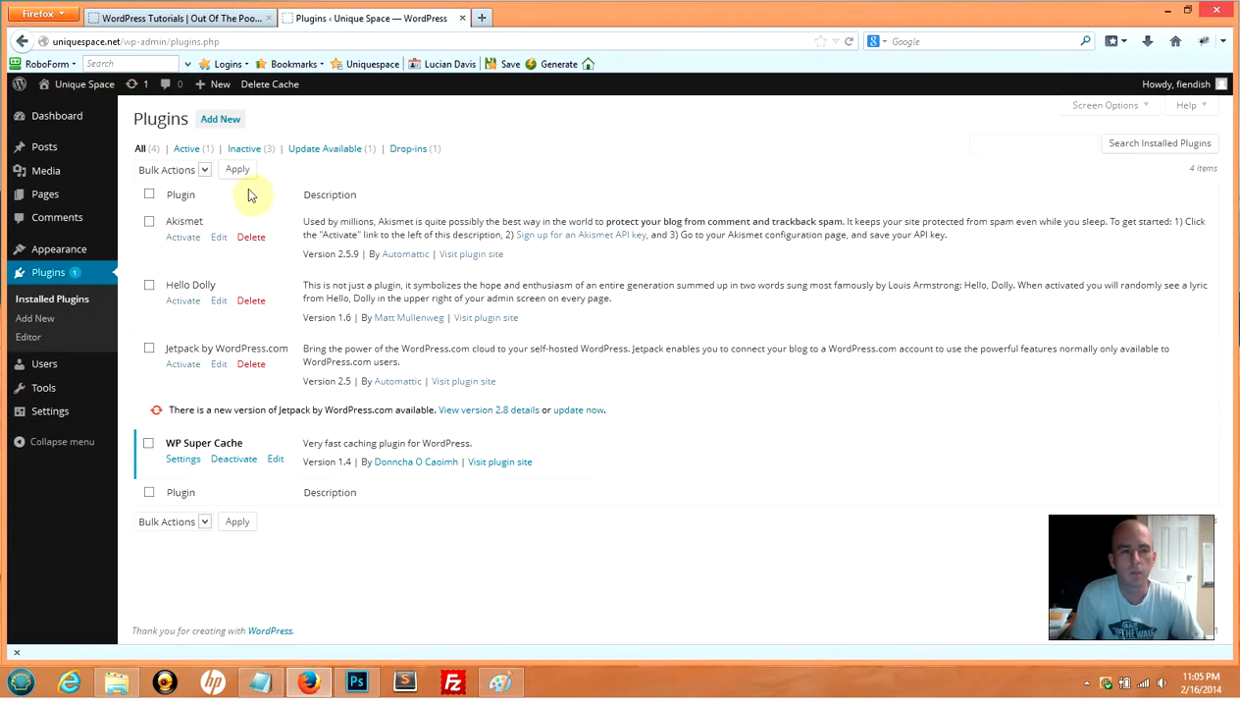
{"action": "left_click", "coordinate": [219, 119]}
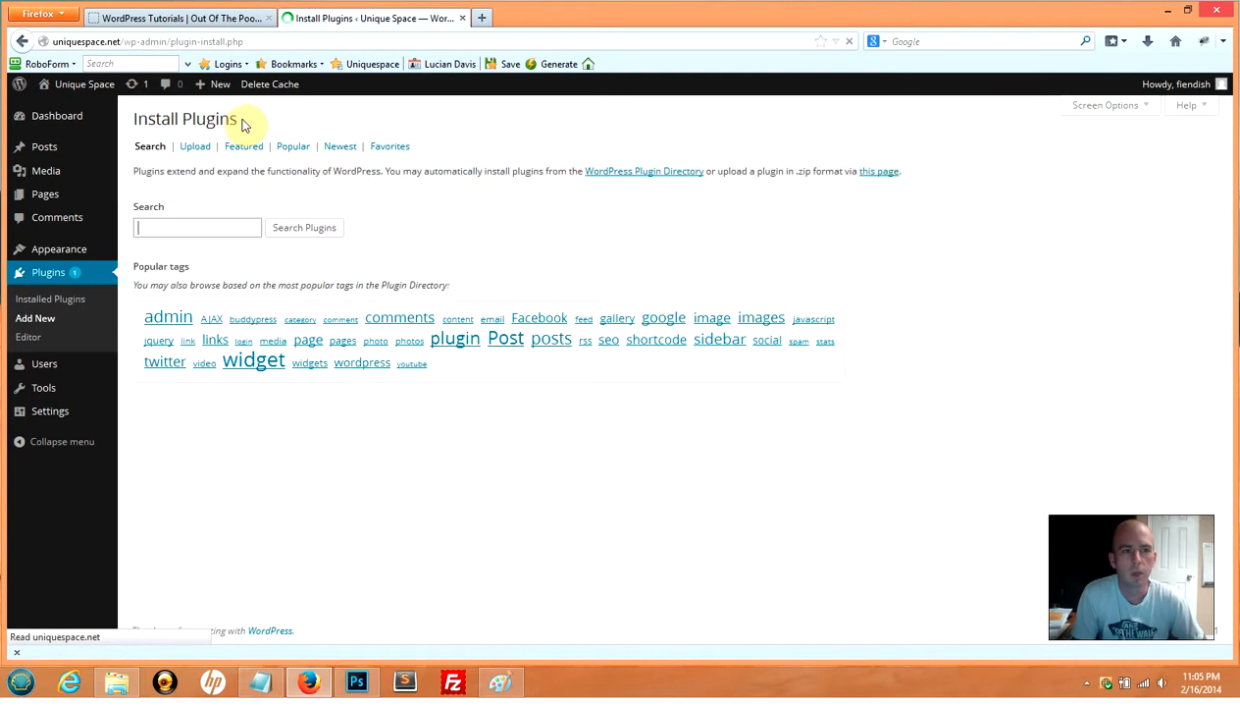
{"action": "left_click", "coordinate": [199, 227]}
{"action": "type", "text": "s"}
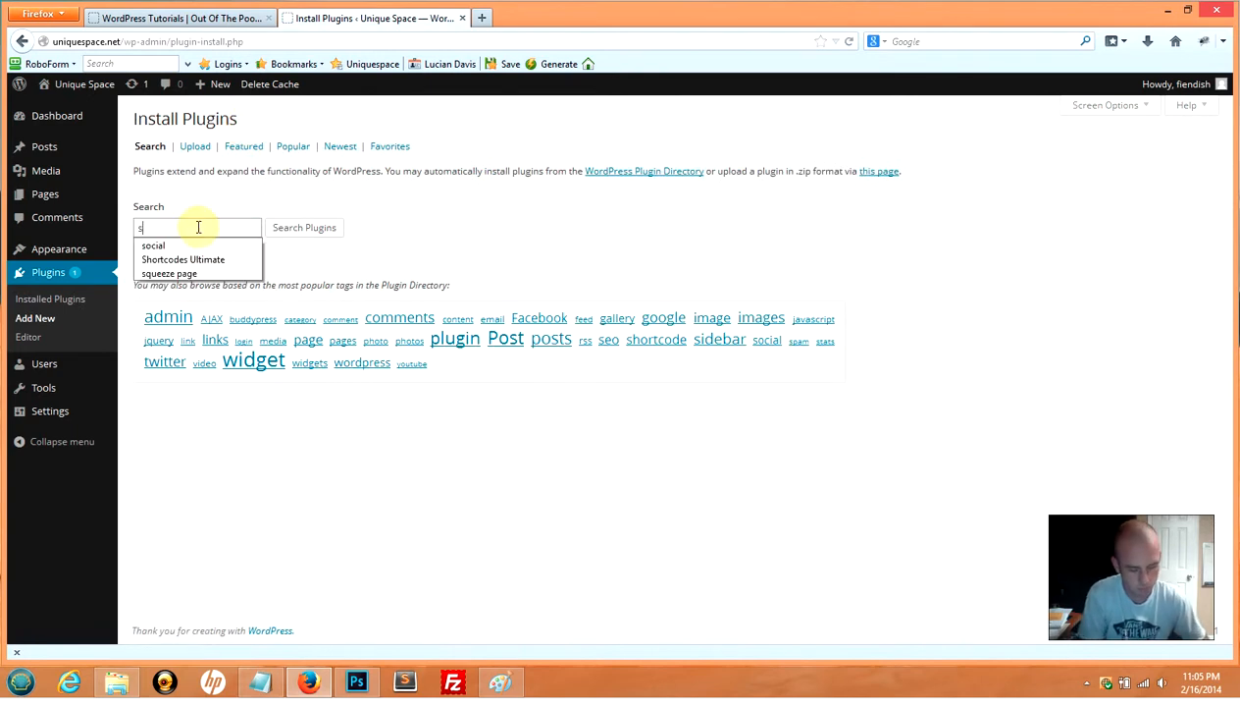
{"action": "type", "text": "ocial"}
{"action": "key", "text": "Return"}
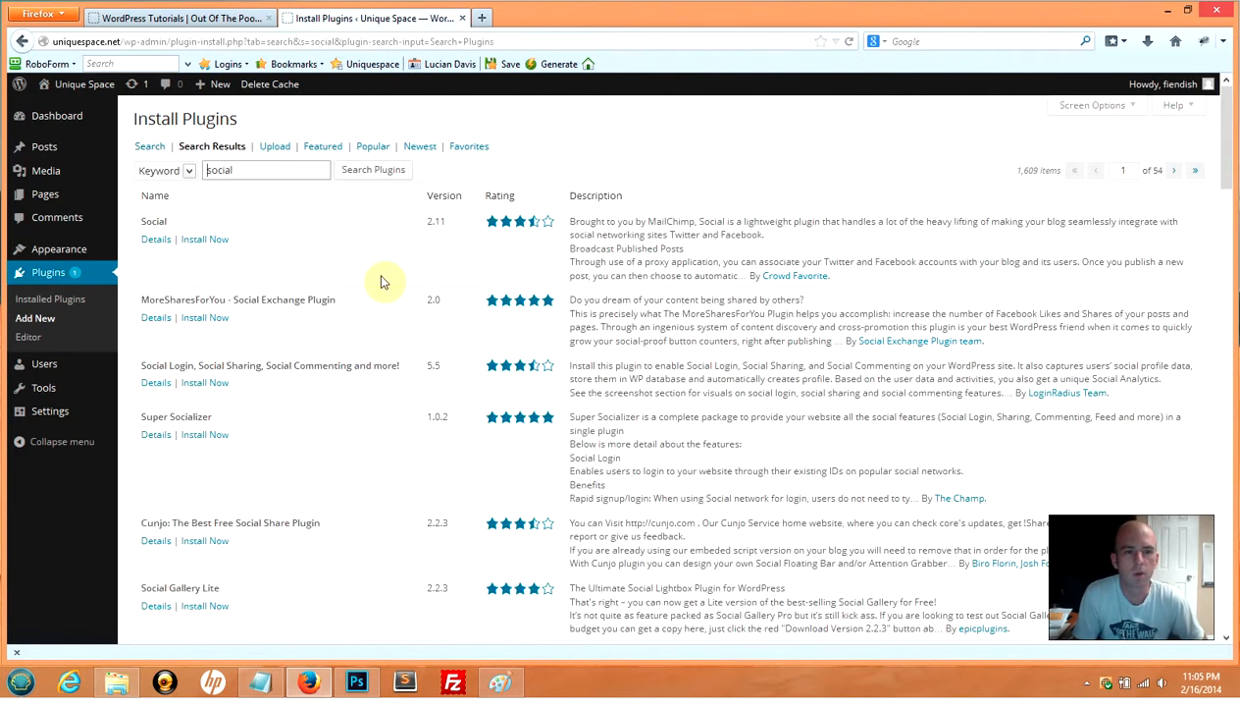
Step: Browse the social plugin search results and return to the installed plugins list
{"action": "scroll", "coordinate": [383, 282], "scroll_direction": "down", "scroll_amount": 3}
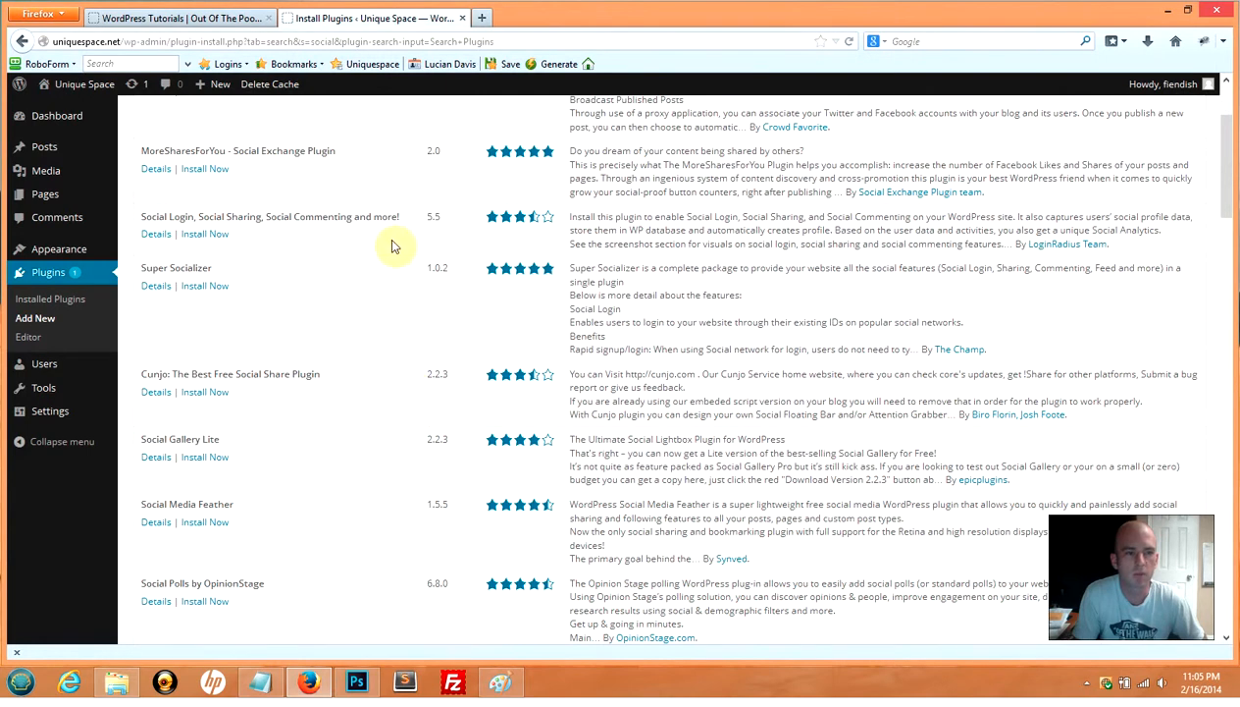
{"action": "scroll", "coordinate": [392, 304], "scroll_direction": "up", "scroll_amount": 1}
{"action": "scroll", "coordinate": [392, 303], "scroll_direction": "up", "scroll_amount": 2}
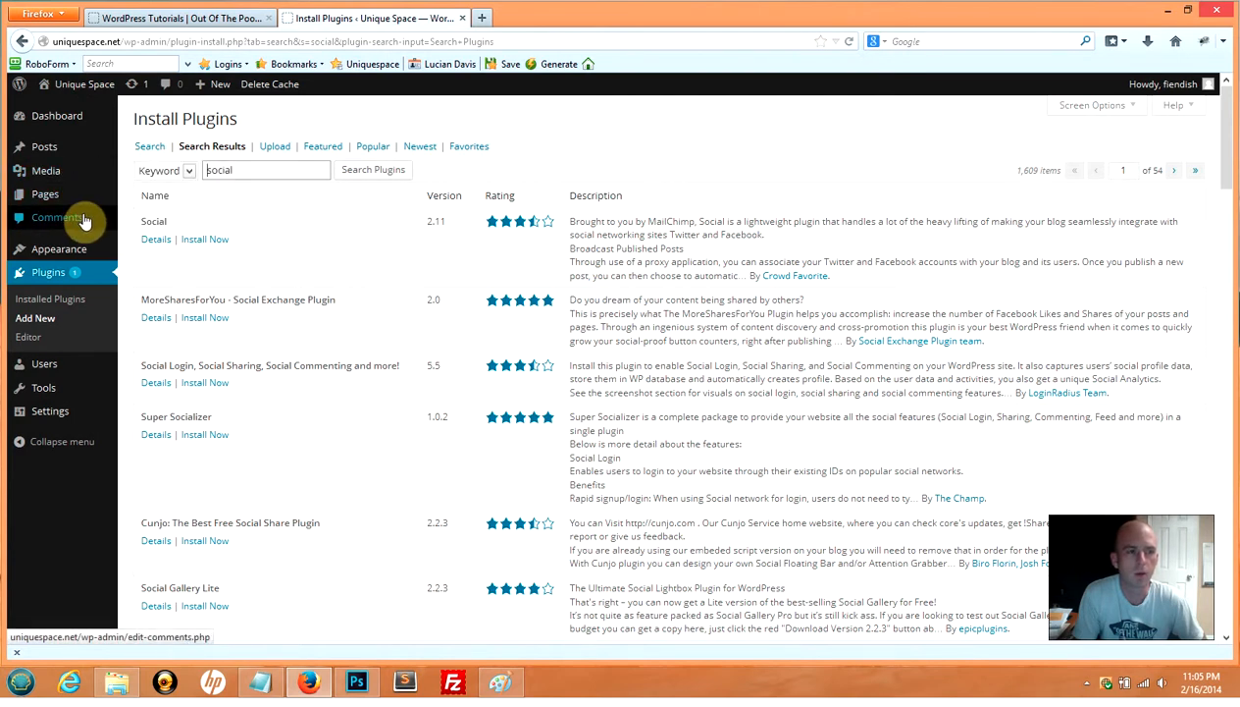
{"action": "left_click", "coordinate": [22, 43]}
{"action": "left_click", "coordinate": [22, 43]}
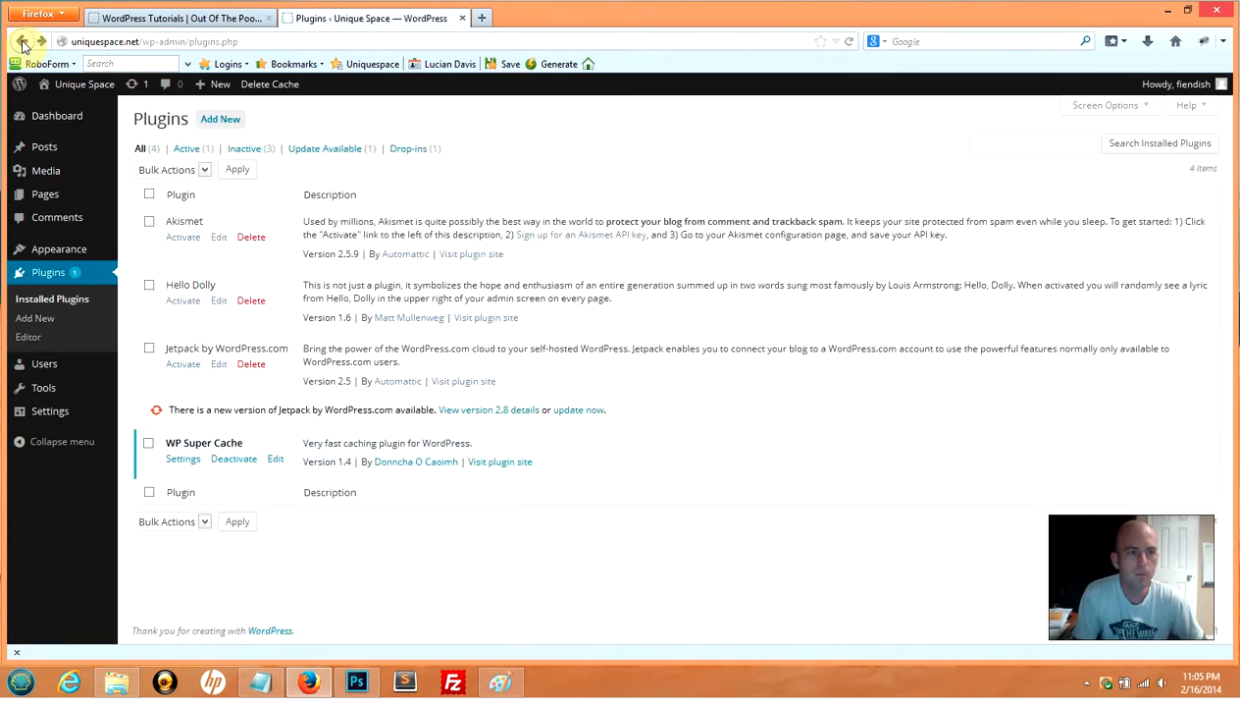
Step: Examine the General Settings from the site title and addresses down to the date, time and week start options
{"action": "mouse_move", "coordinate": [70, 364]}
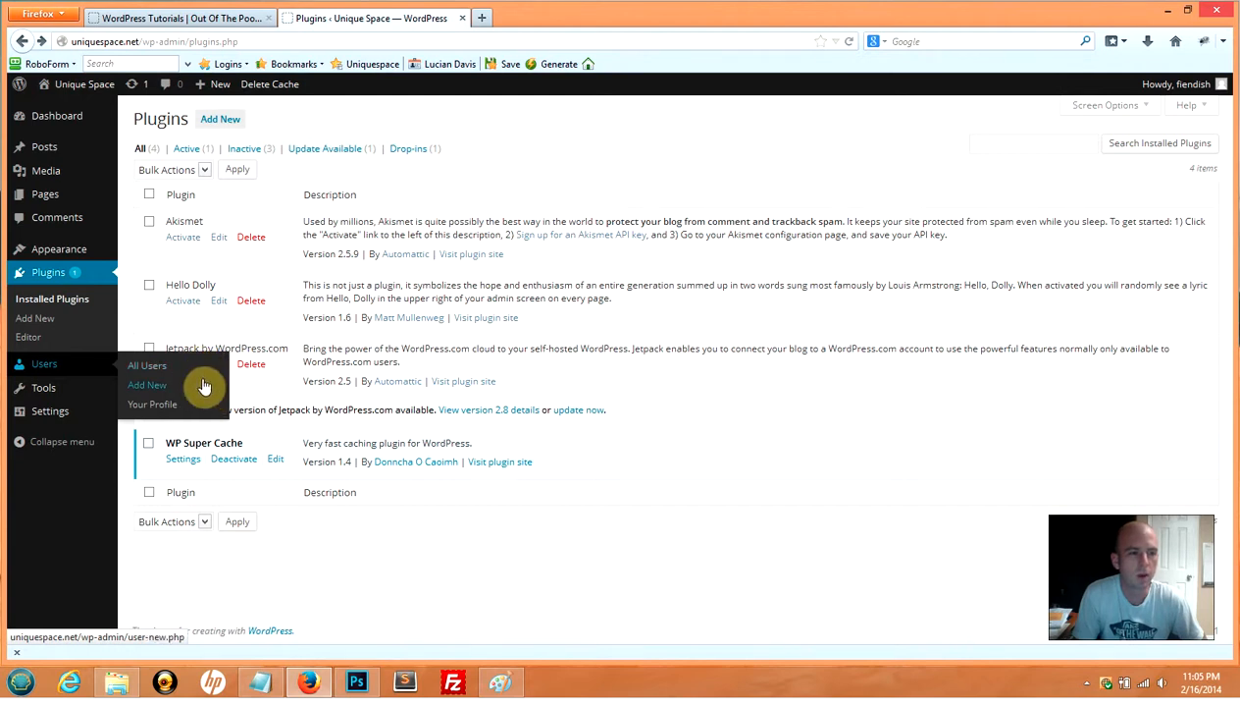
{"action": "mouse_move", "coordinate": [54, 394]}
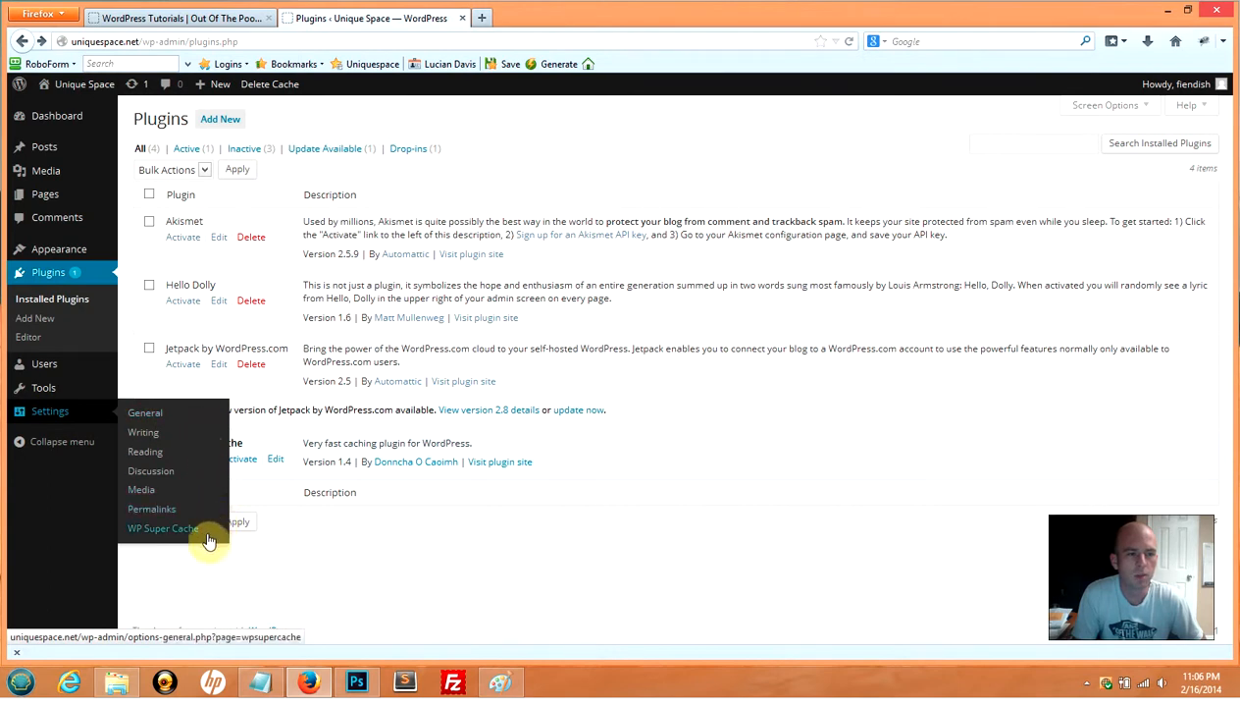
{"action": "left_click", "coordinate": [145, 412]}
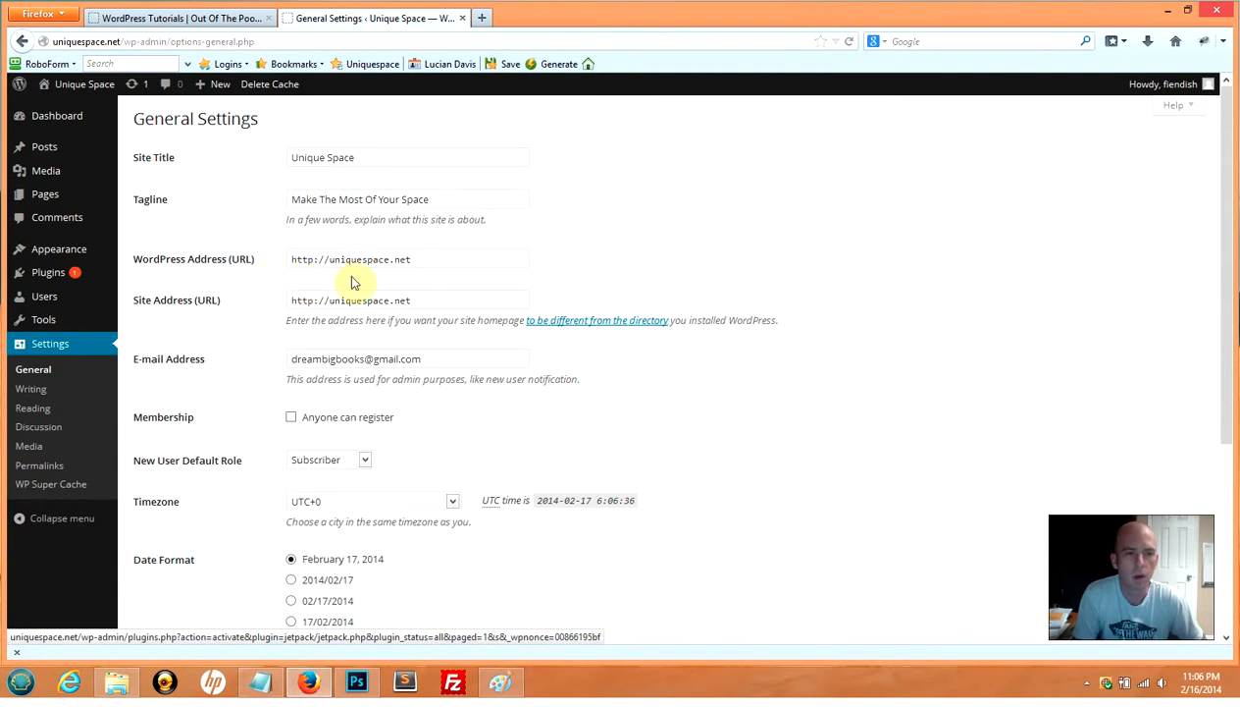
{"action": "scroll", "coordinate": [241, 329], "scroll_direction": "down", "scroll_amount": 4}
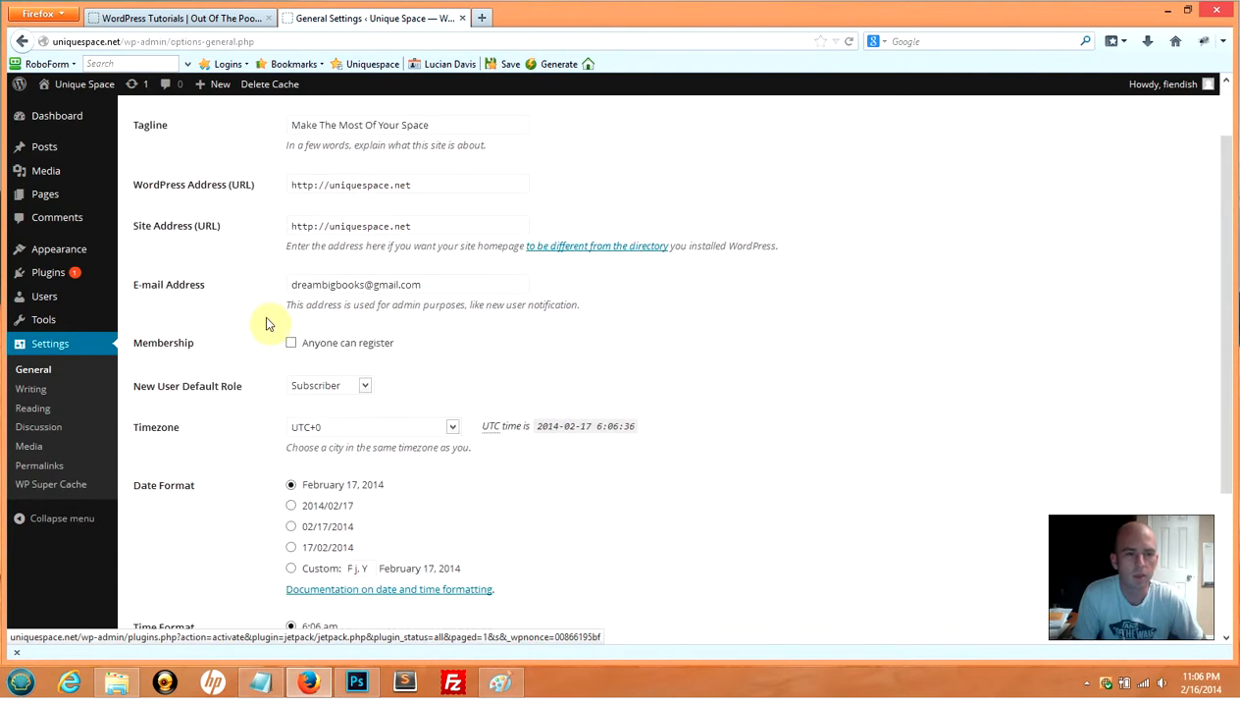
{"action": "scroll", "coordinate": [267, 322], "scroll_direction": "down", "scroll_amount": 1}
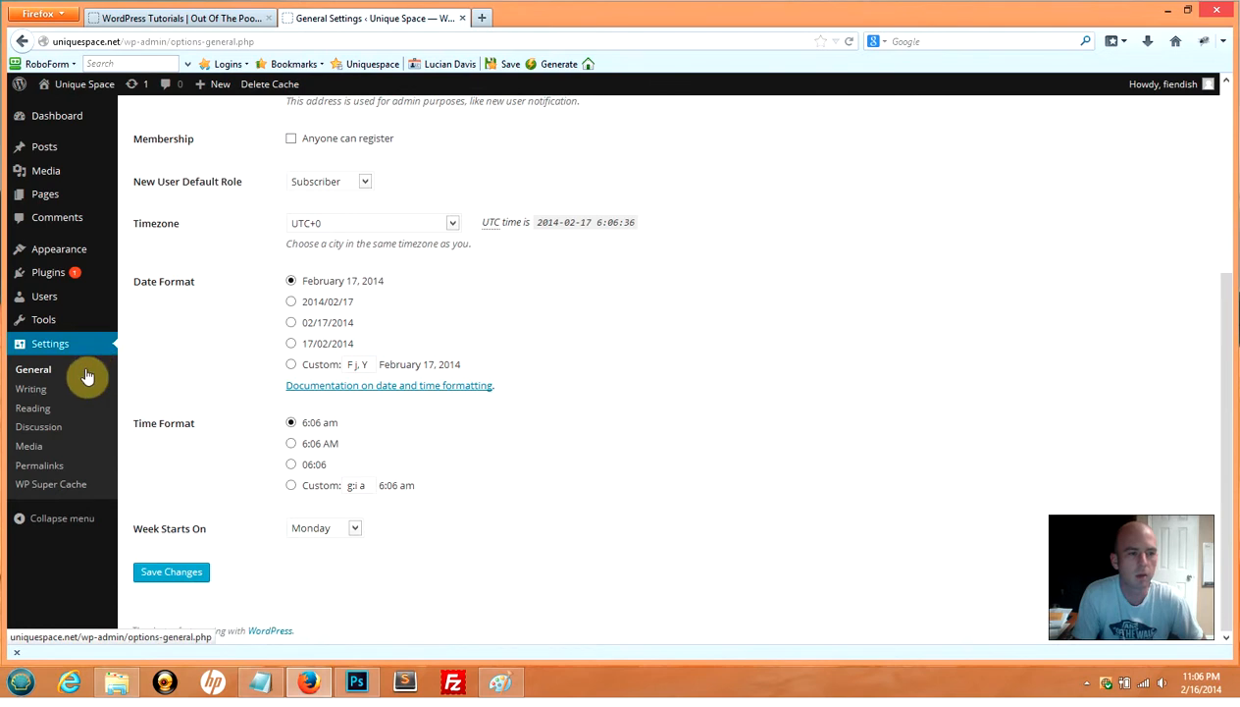
Step: Review the Writing Settings, including formatting, default post options, post via e-mail and update services
{"action": "left_click", "coordinate": [43, 391]}
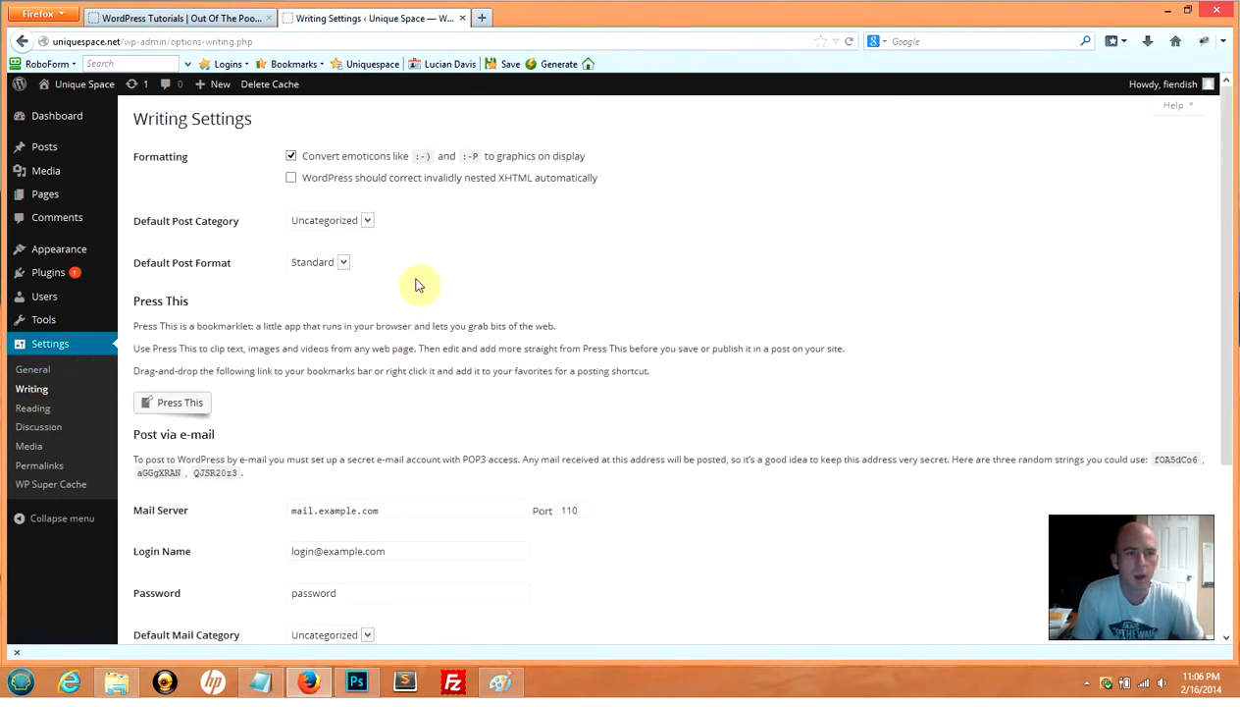
{"action": "scroll", "coordinate": [467, 251], "scroll_direction": "down", "scroll_amount": 3}
{"action": "scroll", "coordinate": [467, 253], "scroll_direction": "down", "scroll_amount": 1}
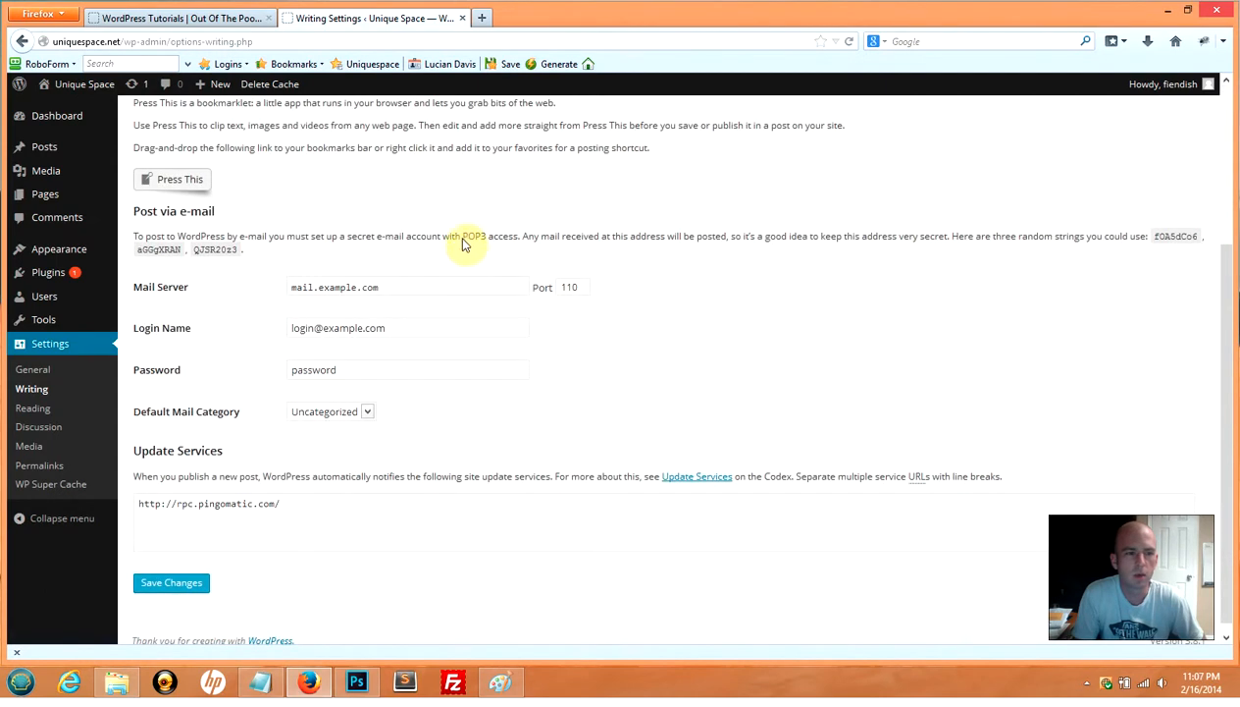
{"action": "scroll", "coordinate": [475, 216], "scroll_direction": "up", "scroll_amount": 1}
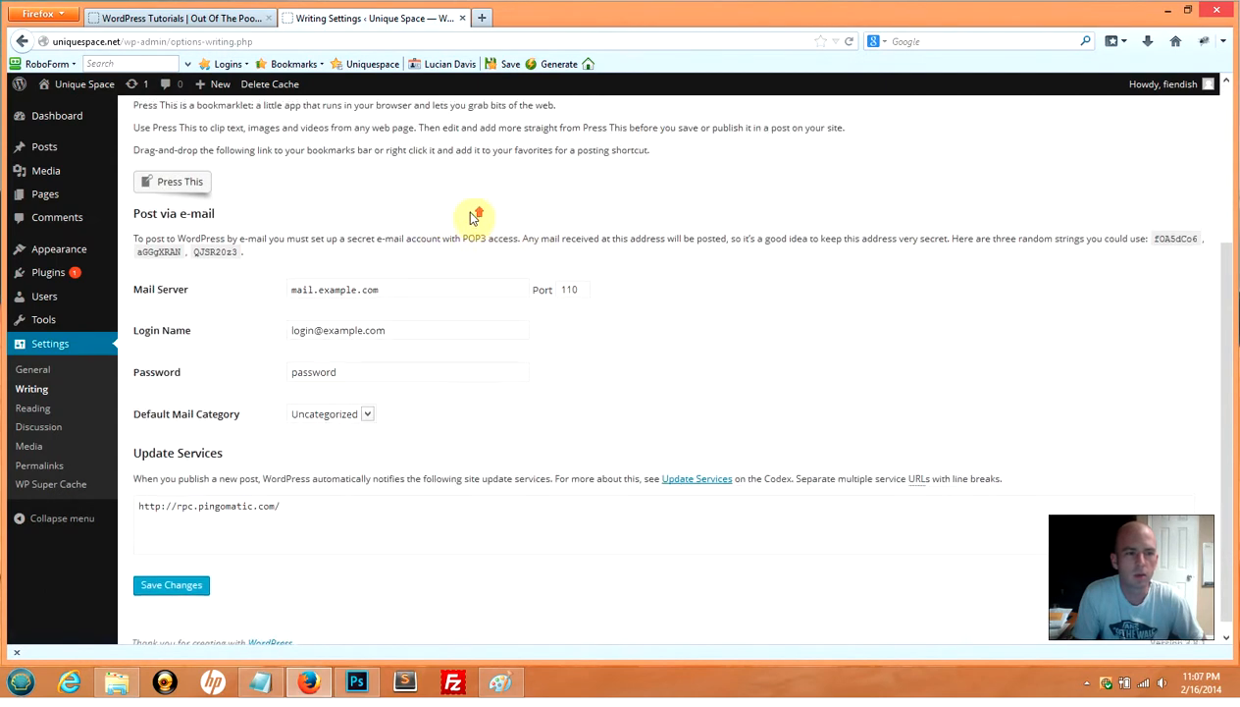
{"action": "scroll", "coordinate": [474, 216], "scroll_direction": "up", "scroll_amount": 3}
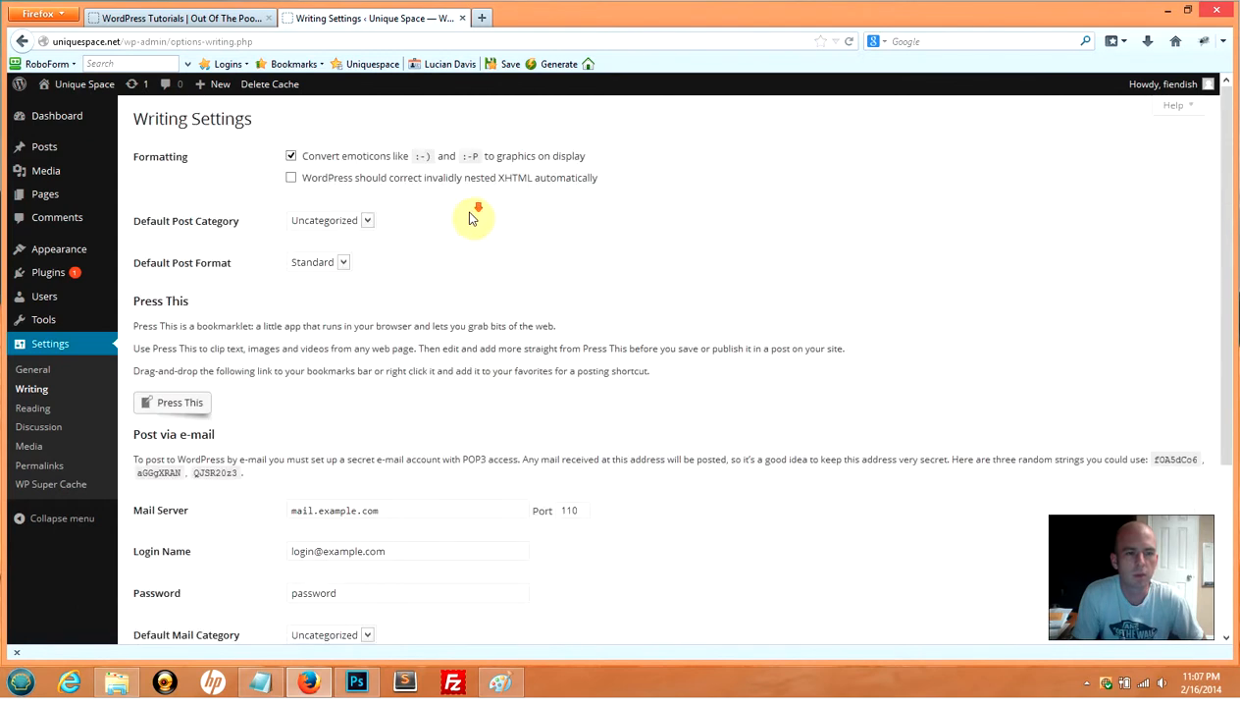
{"action": "scroll", "coordinate": [471, 216], "scroll_direction": "down", "scroll_amount": 3}
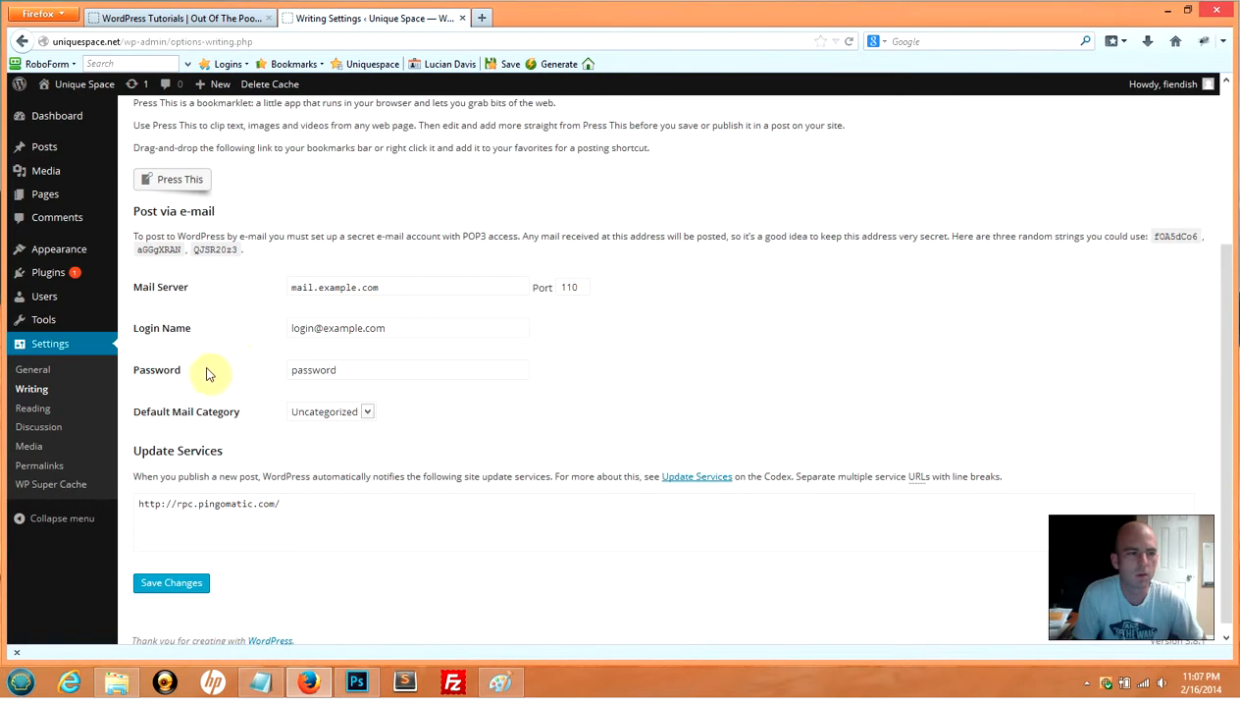
Step: Review the Reading, Discussion and Media settings pages in turn
{"action": "left_click", "coordinate": [48, 410]}
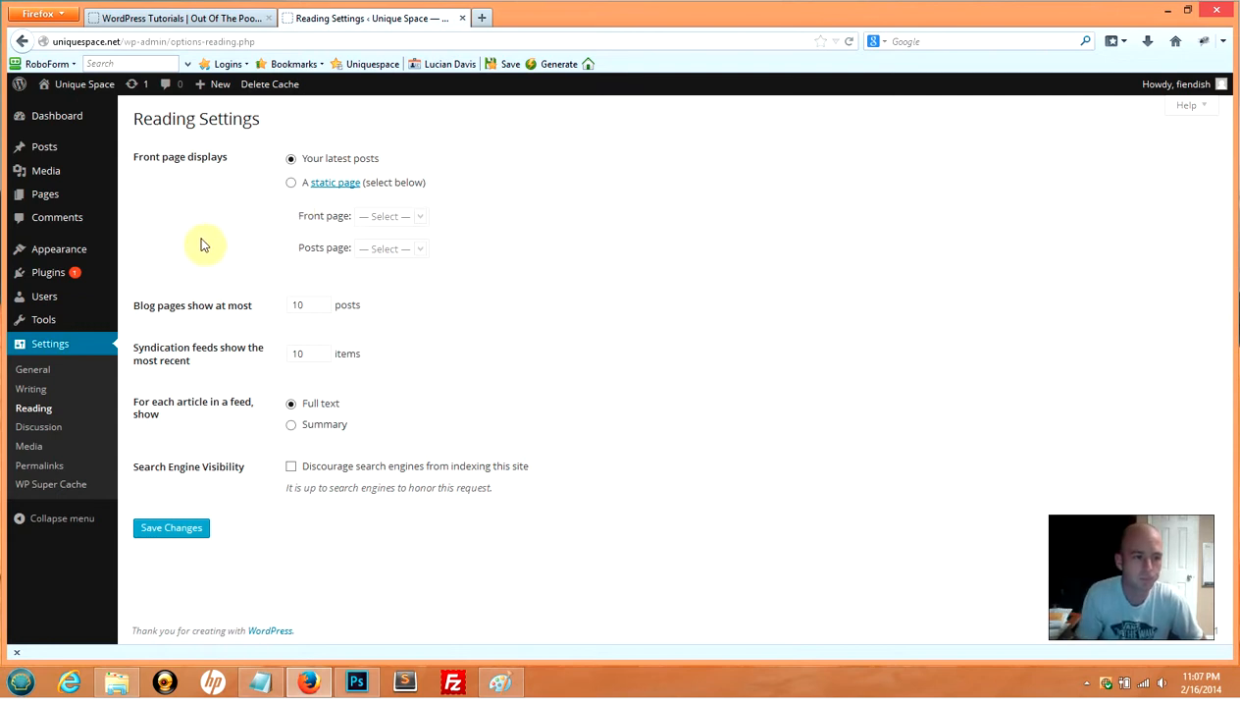
{"action": "left_click", "coordinate": [54, 431]}
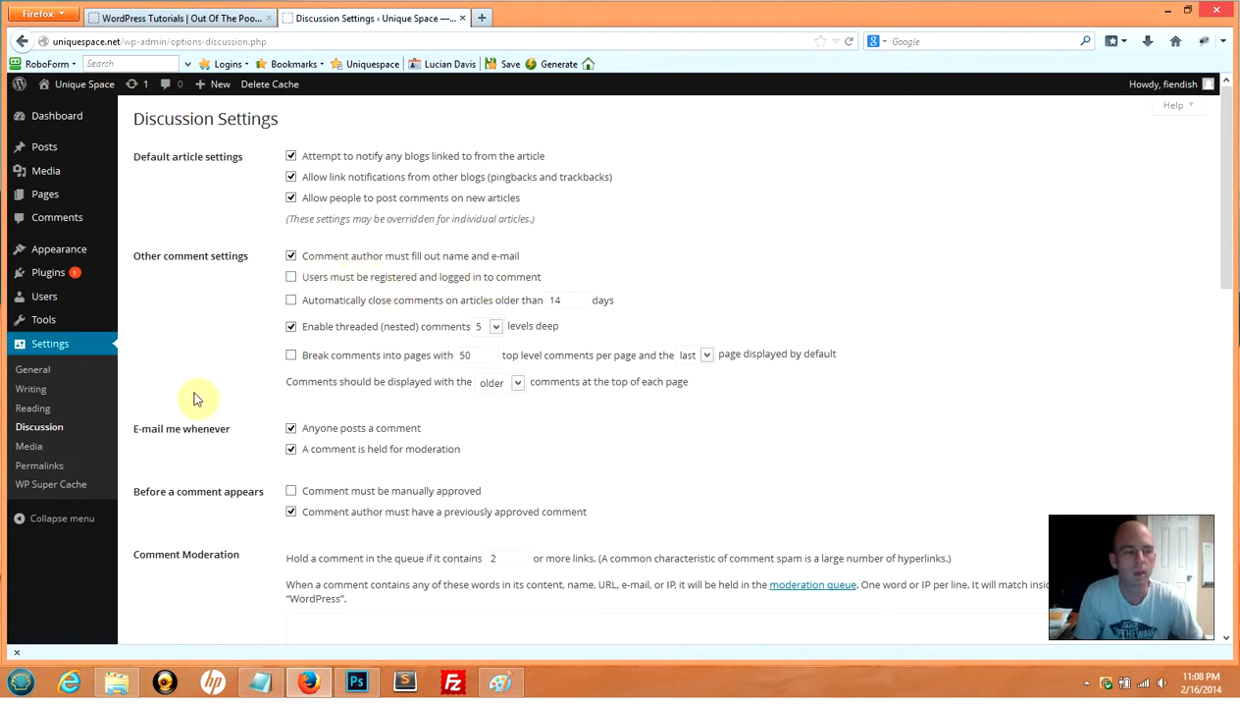
{"action": "left_click", "coordinate": [27, 449]}
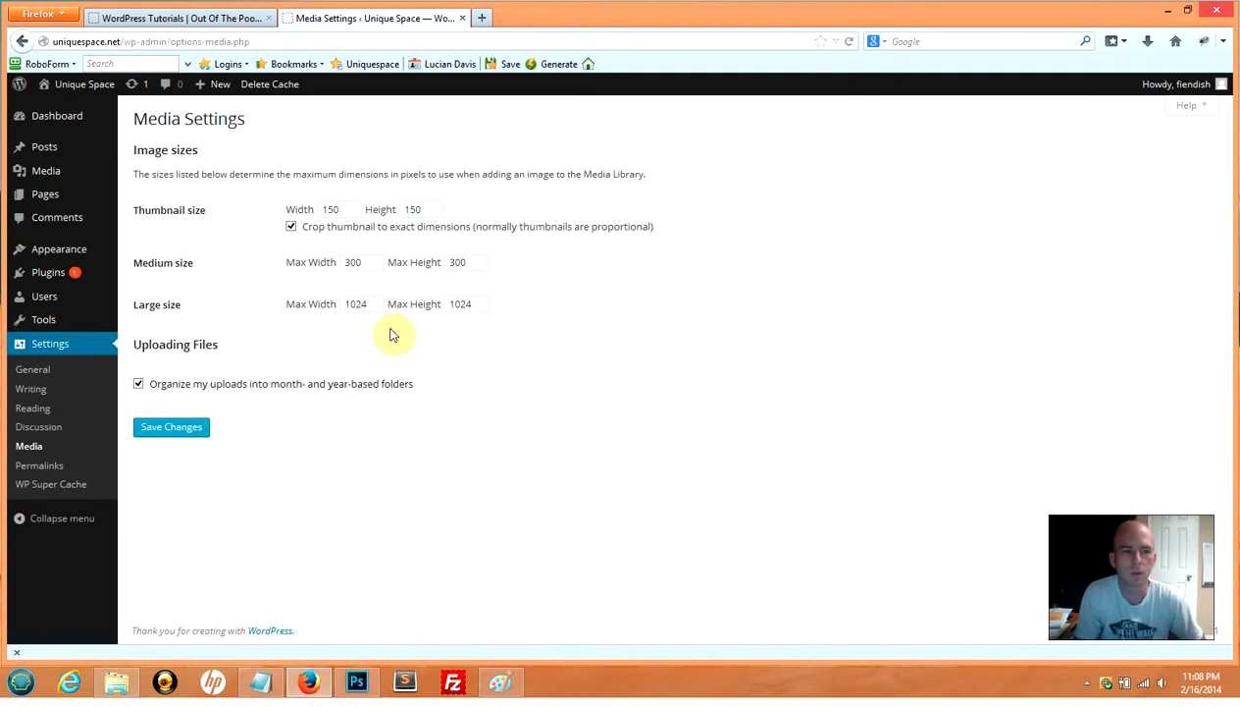
Step: Select the Post name structure in the Permalink Settings without saving the change
{"action": "left_click", "coordinate": [57, 469]}
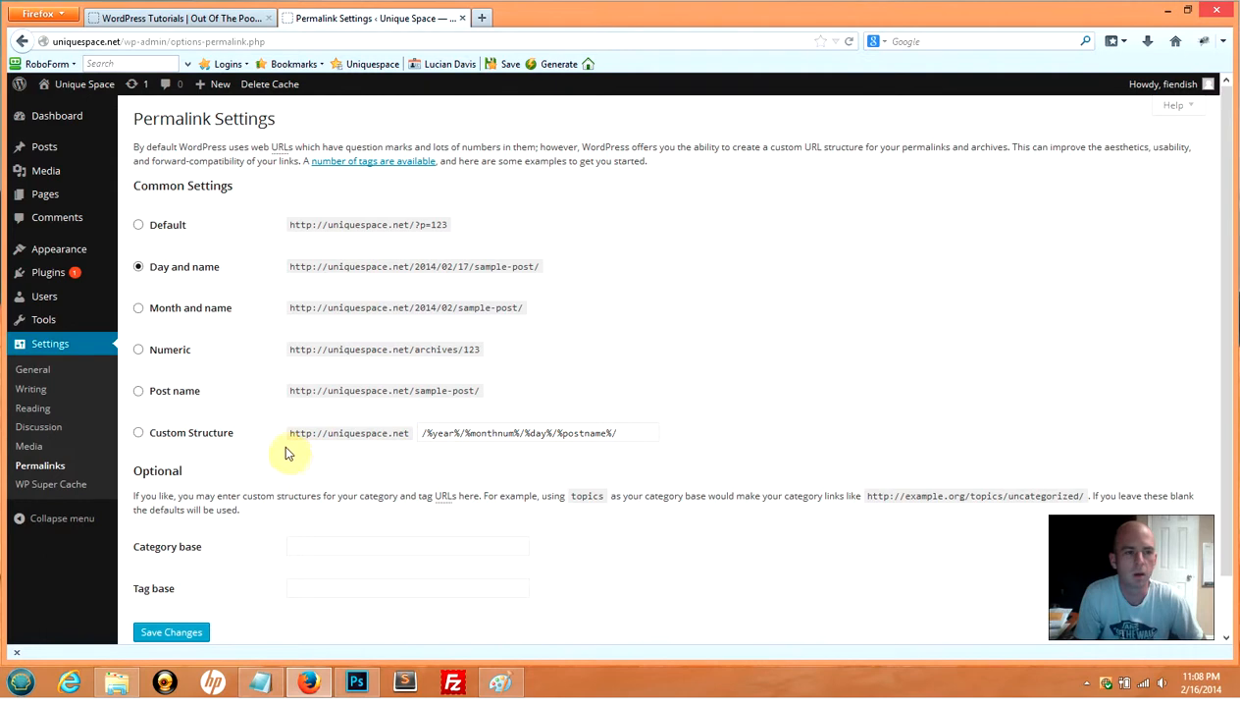
{"action": "left_click", "coordinate": [139, 392]}
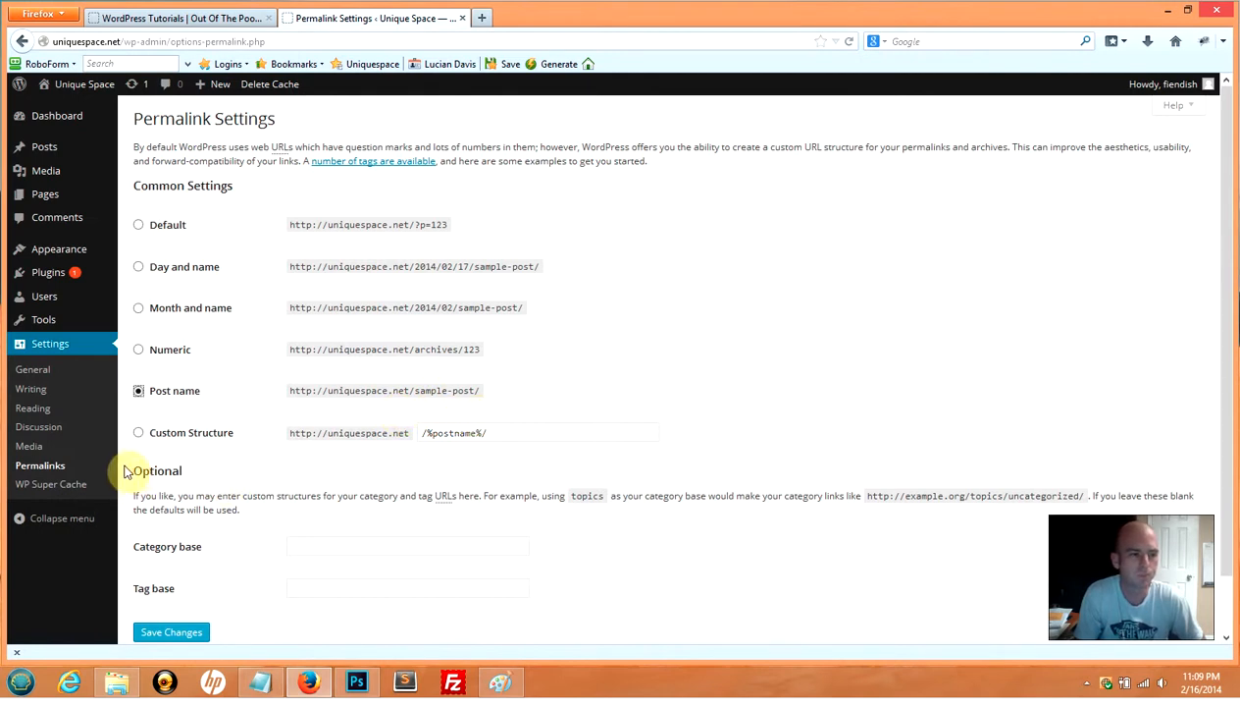
Step: Examine the caching and miscellaneous options in the Advanced settings of WP Super Cache
{"action": "left_click", "coordinate": [59, 487]}
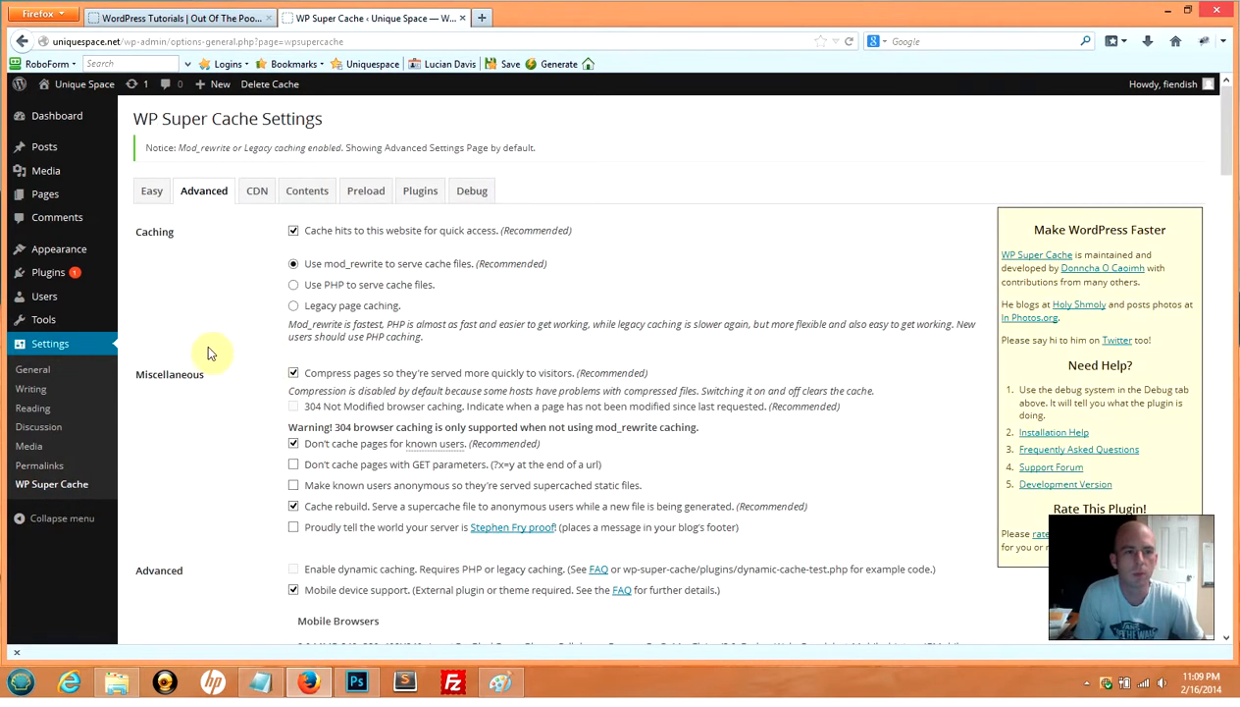
{"action": "scroll", "coordinate": [236, 351], "scroll_direction": "down", "scroll_amount": 1}
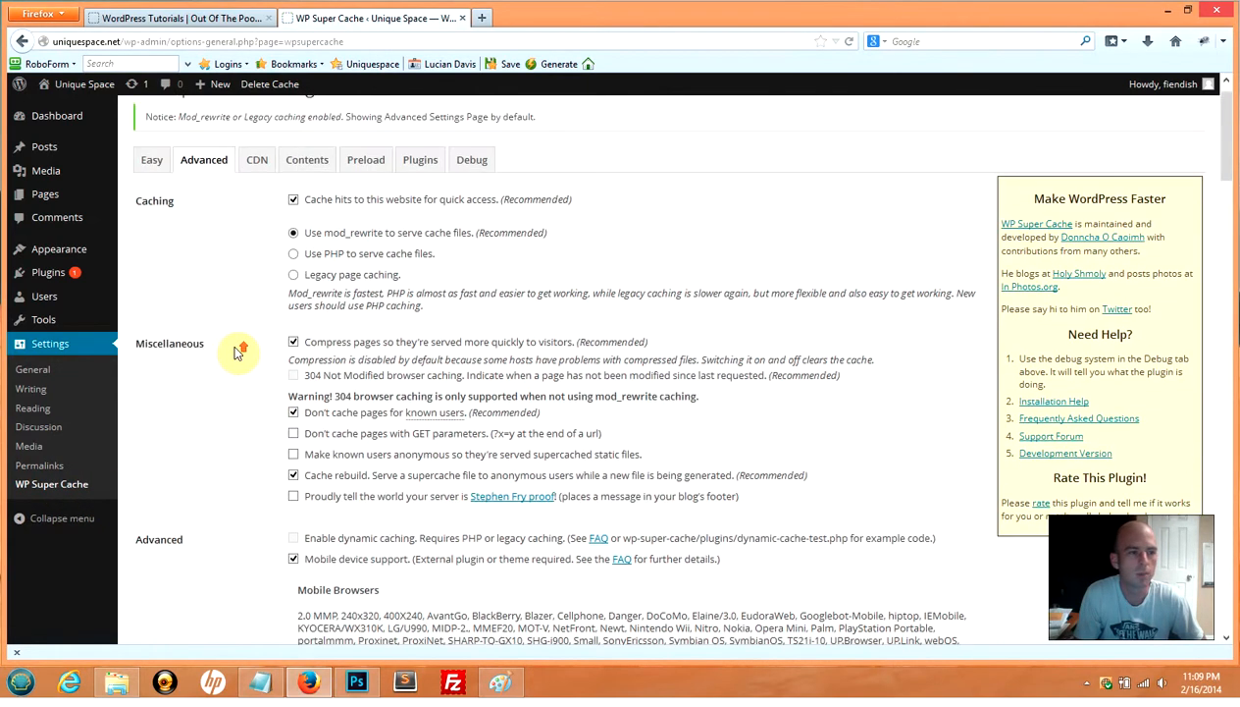
{"action": "scroll", "coordinate": [236, 352], "scroll_direction": "up", "scroll_amount": 1}
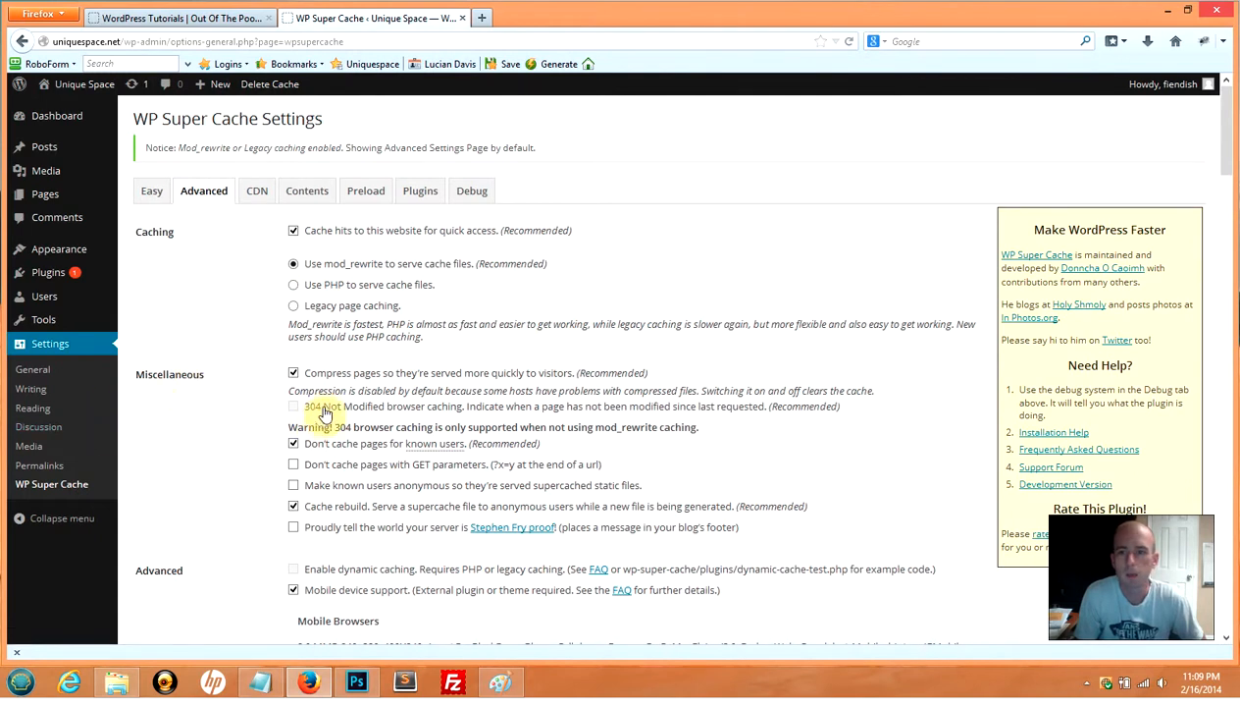